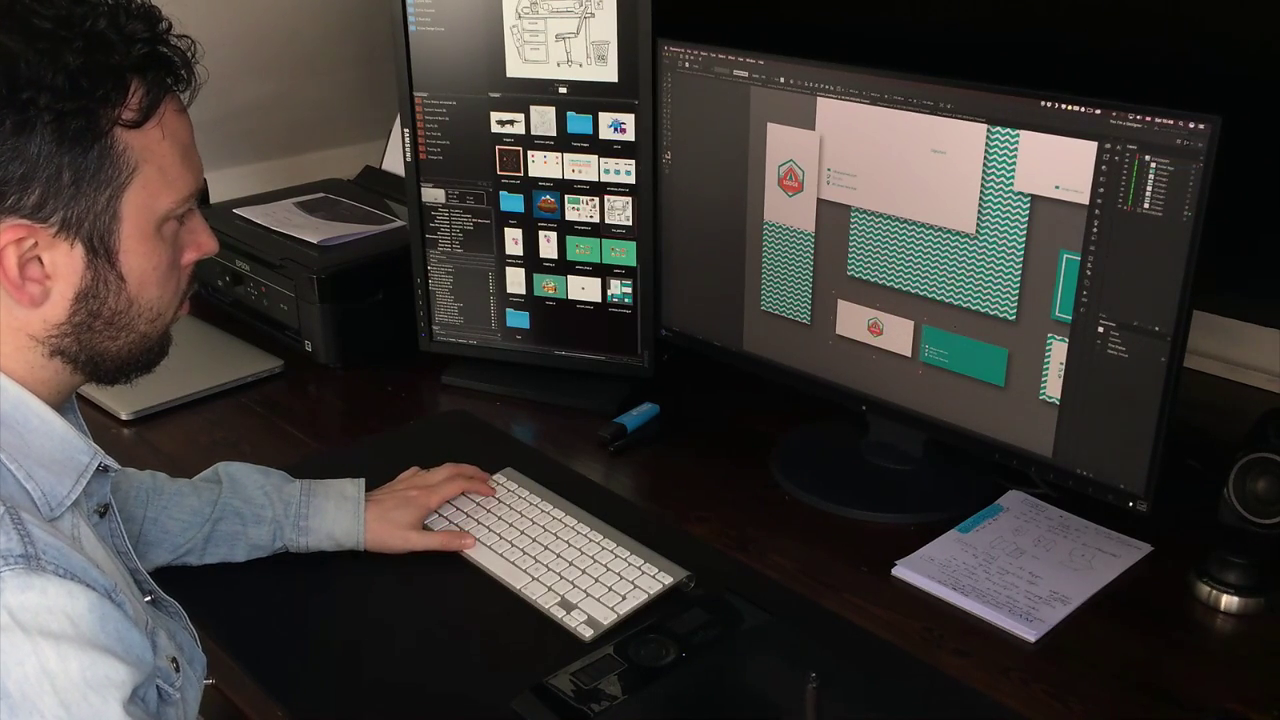
# Move the triangle pattern over the girl's dress and clip it to the dress shape with Cmd+7
pyautogui.press('super+equal')
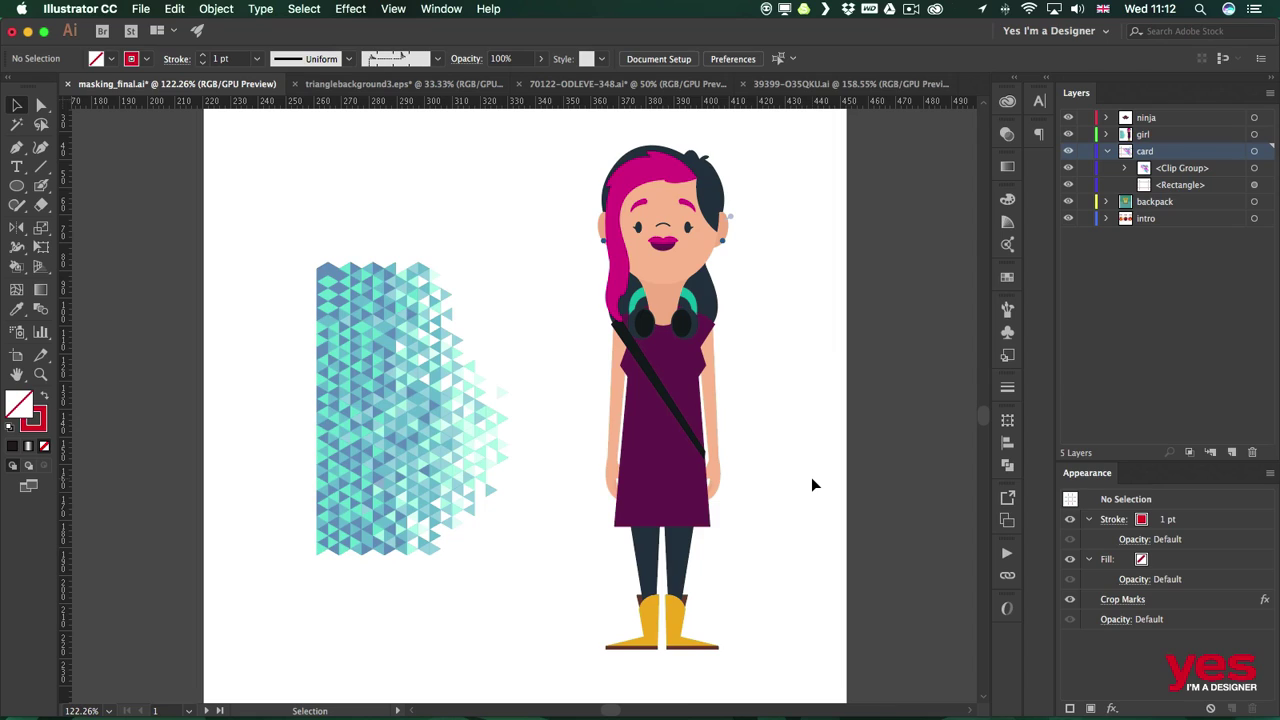
pyautogui.click(393, 393)
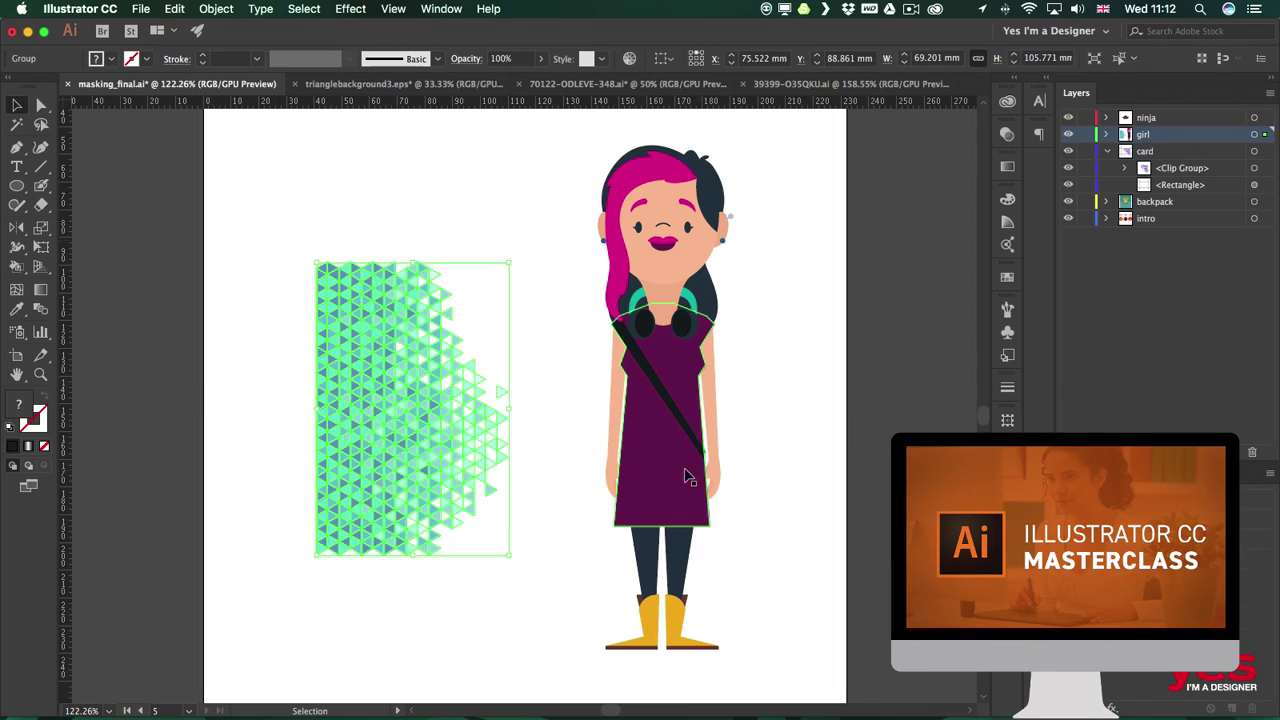
pyautogui.moveTo(364, 370); pyautogui.dragTo(640, 360)
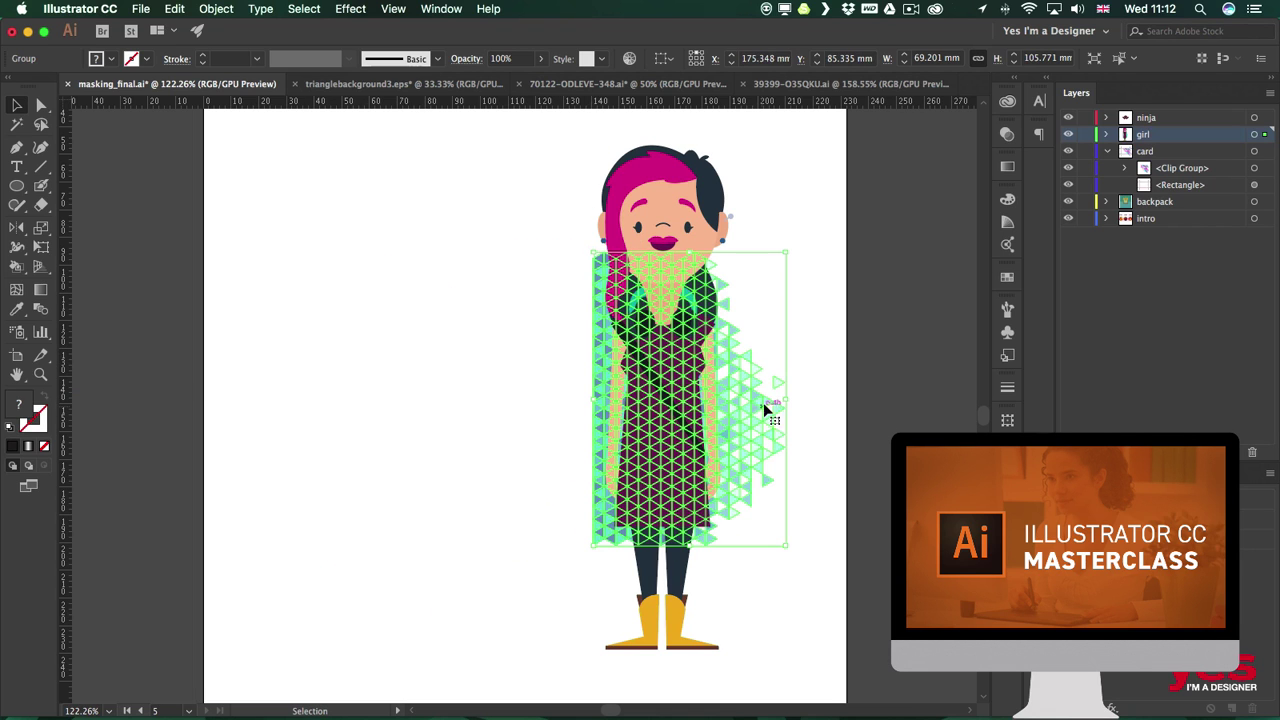
pyautogui.keyDown('shift'); pyautogui.click(712, 347); pyautogui.keyUp('shift')
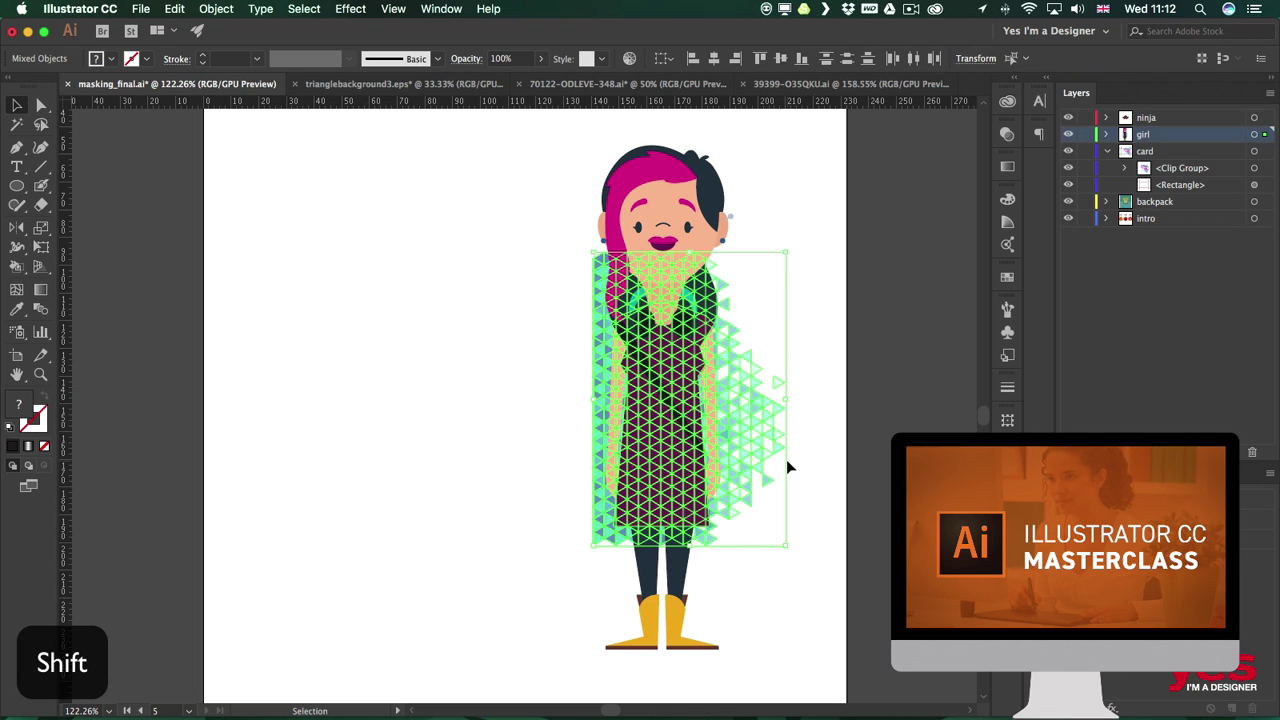
pyautogui.press('super+7')
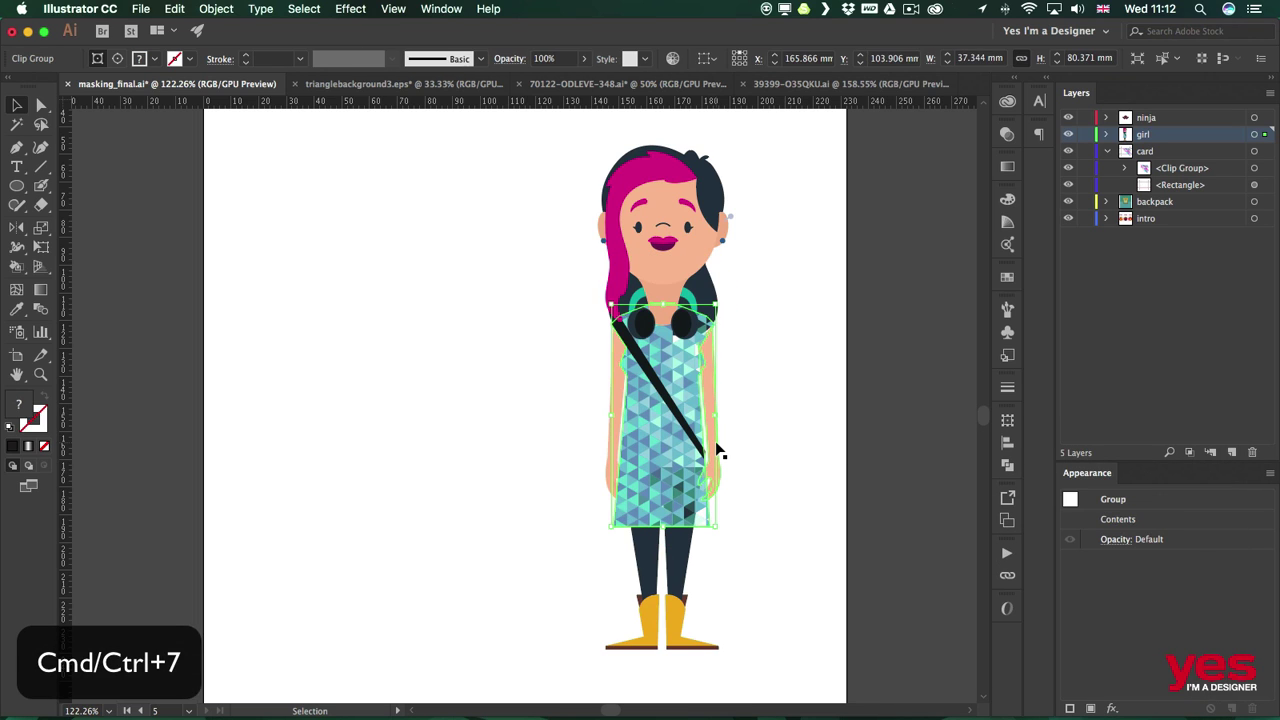
# Expand the girl layer's Clip Group in Layers and select the dress's clipping path
pyautogui.click(768, 380)
pyautogui.click(683, 376)
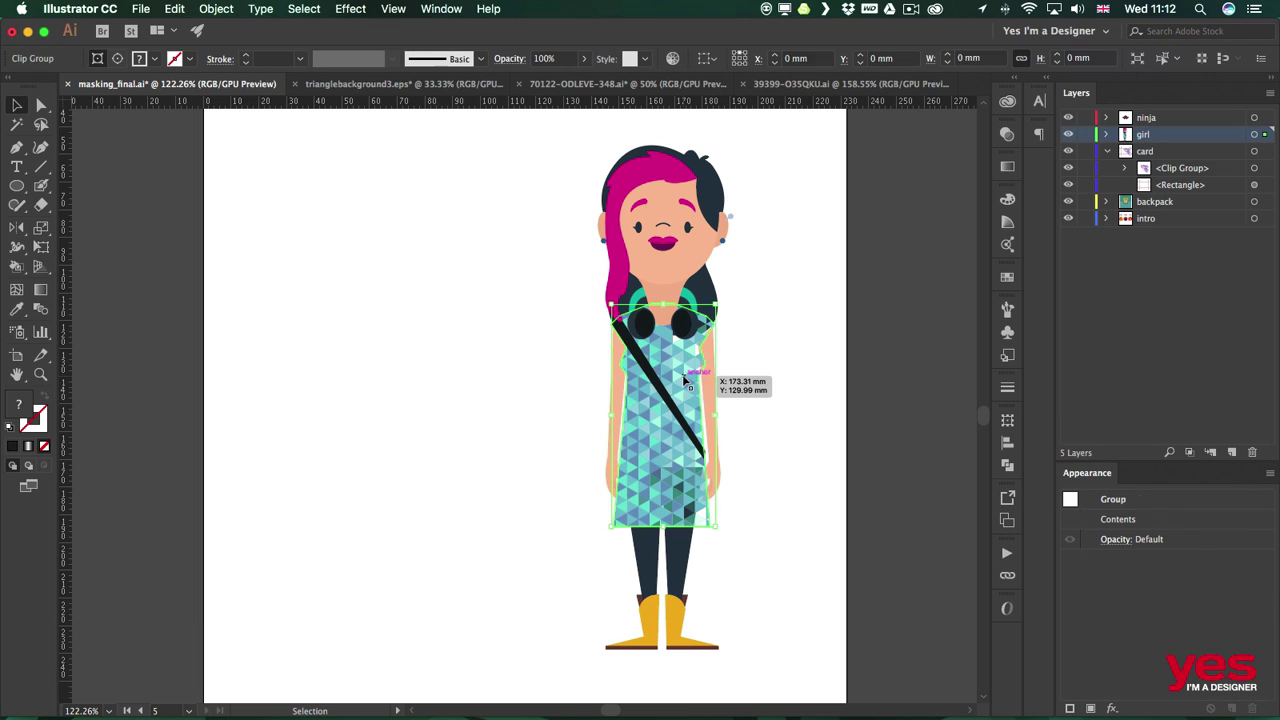
pyautogui.click(822, 322)
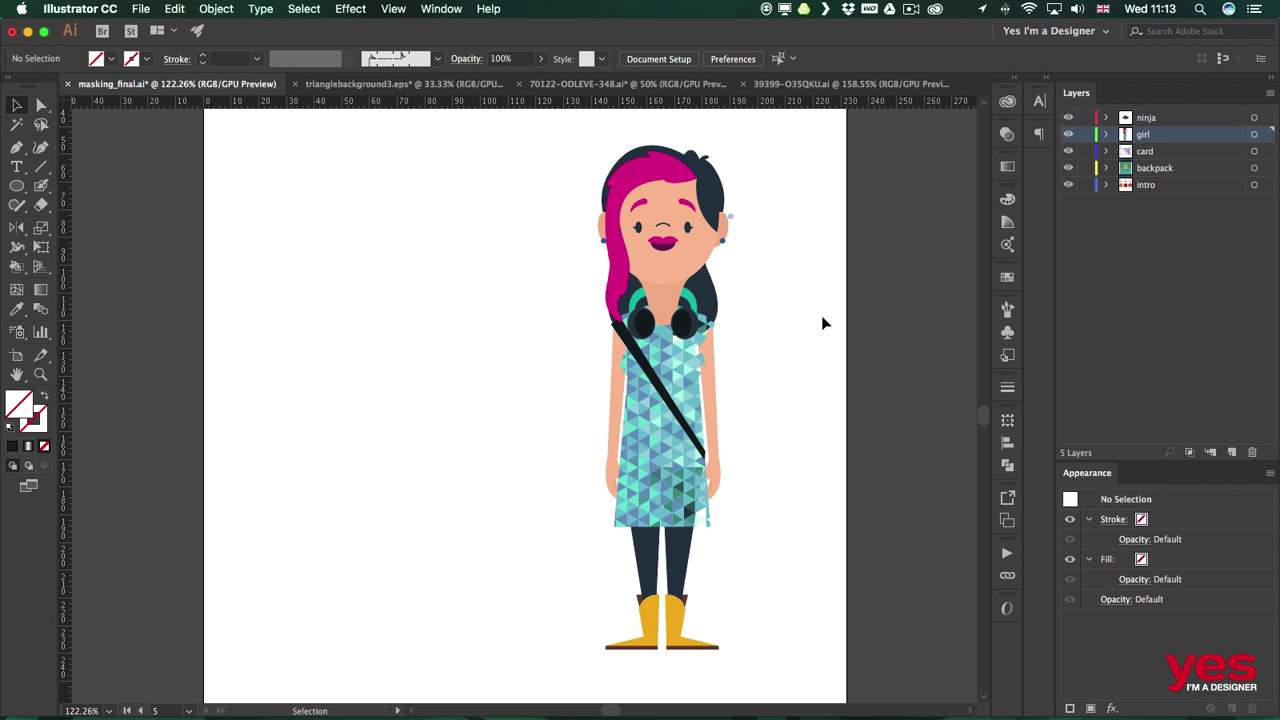
pyautogui.click(1105, 134)
pyautogui.click(1125, 319)
pyautogui.click(1244, 336)
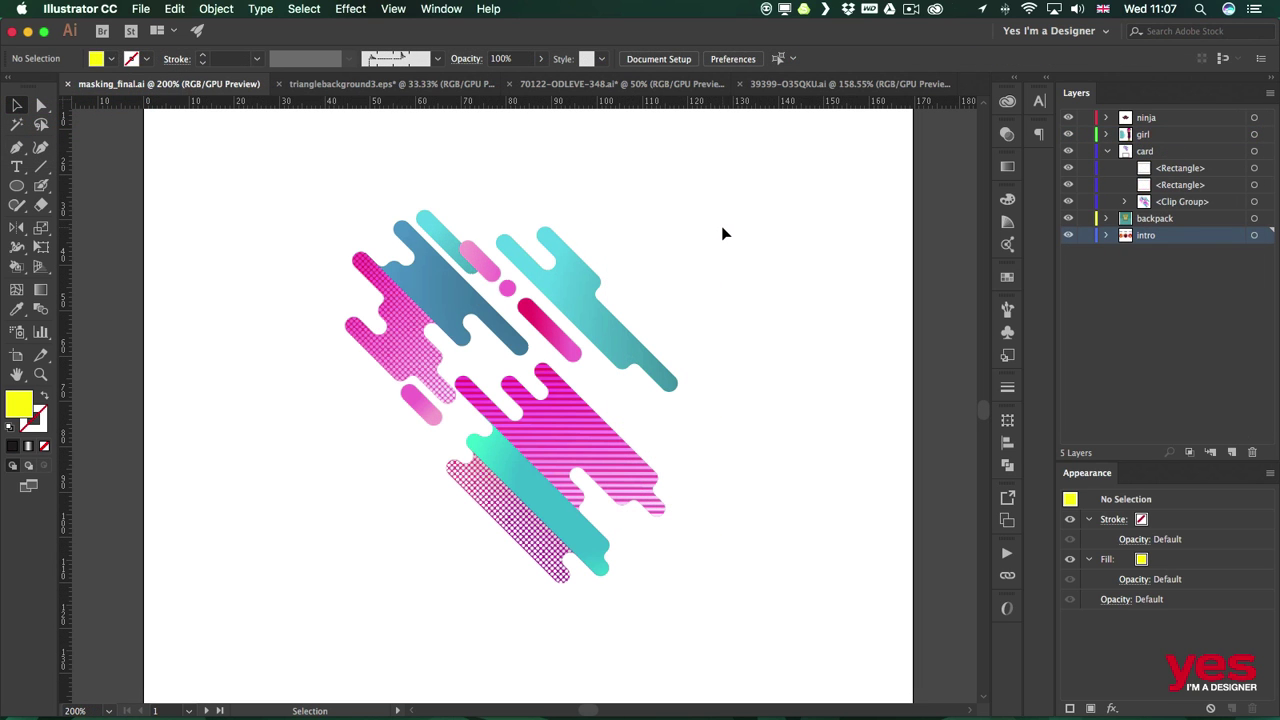
# Pan down to the card and check the red 85 × 55 mm and black 91 × 61 mm rectangles
pyautogui.click(613, 305)
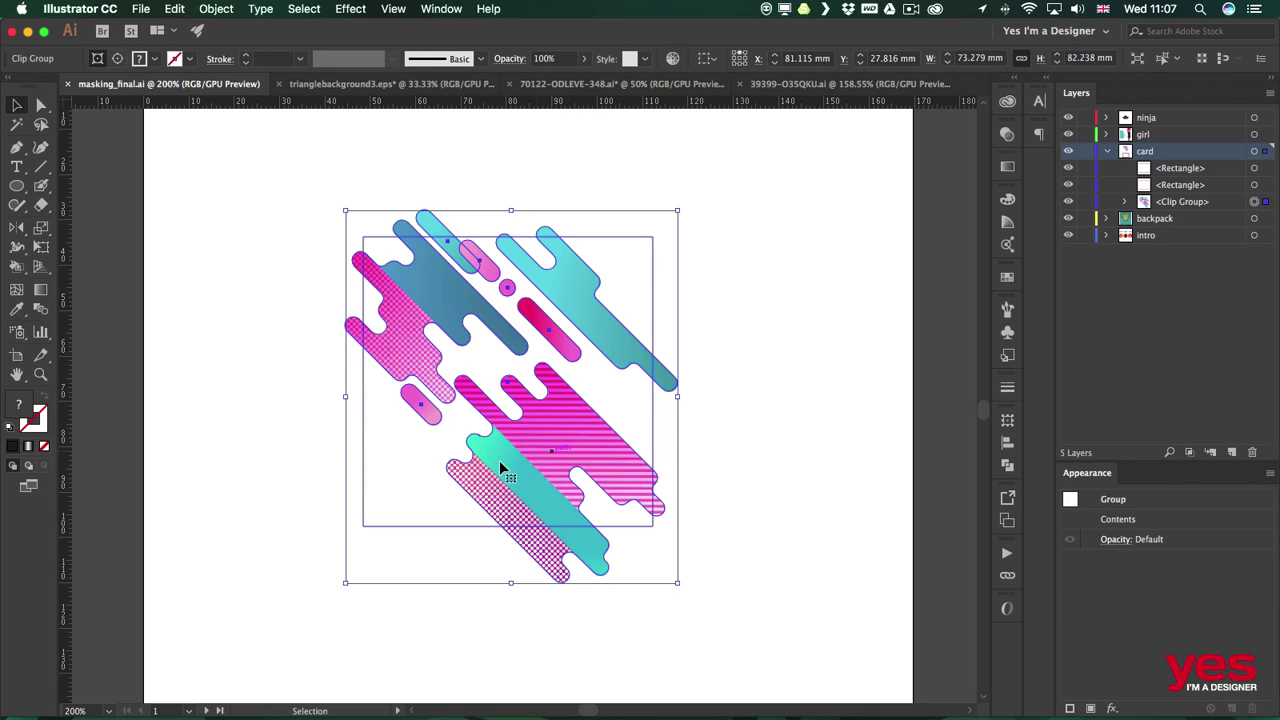
pyautogui.scroll(-10, 500, 463)
pyautogui.moveTo(495, 342); pyautogui.dragTo(517, 249)
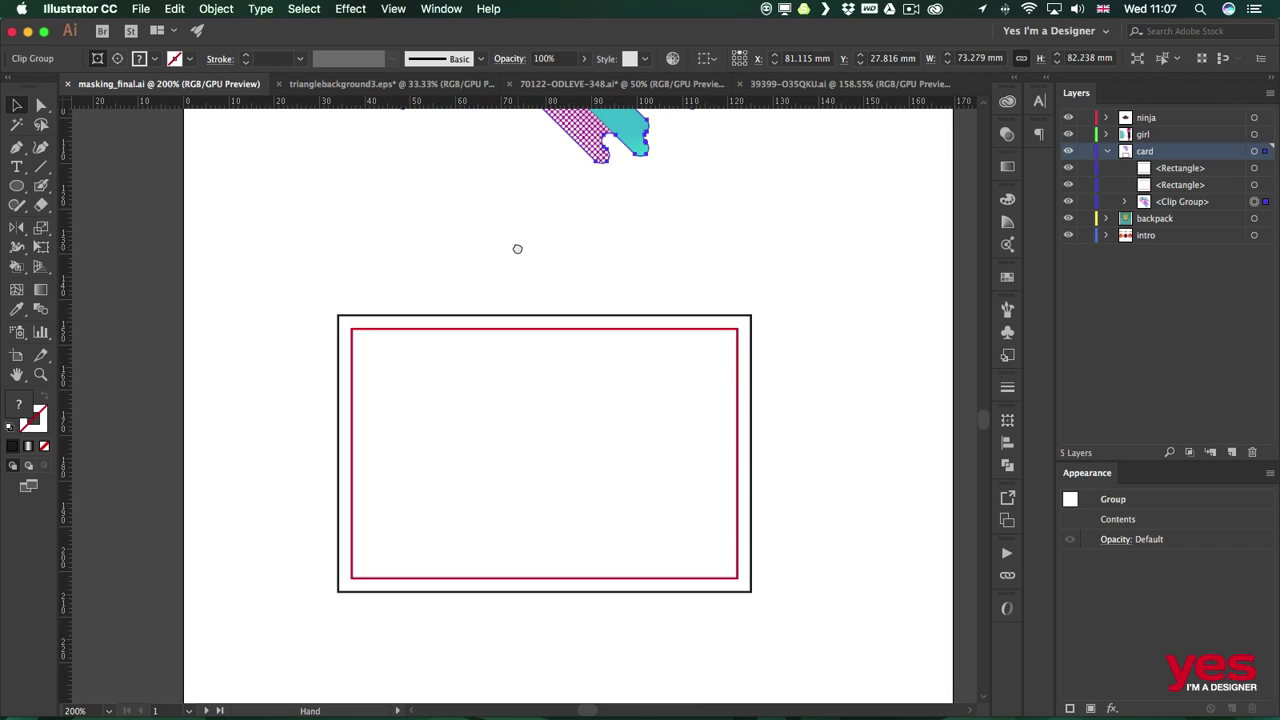
pyautogui.click(539, 331)
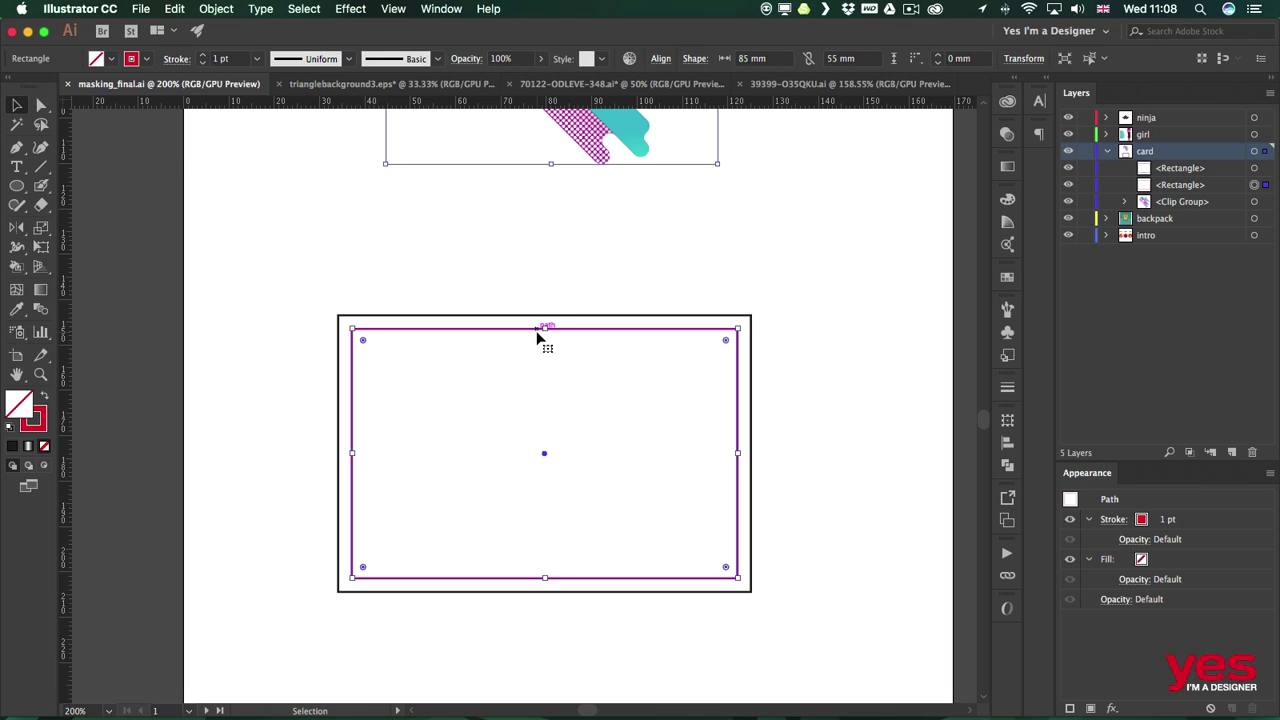
pyautogui.click(645, 316)
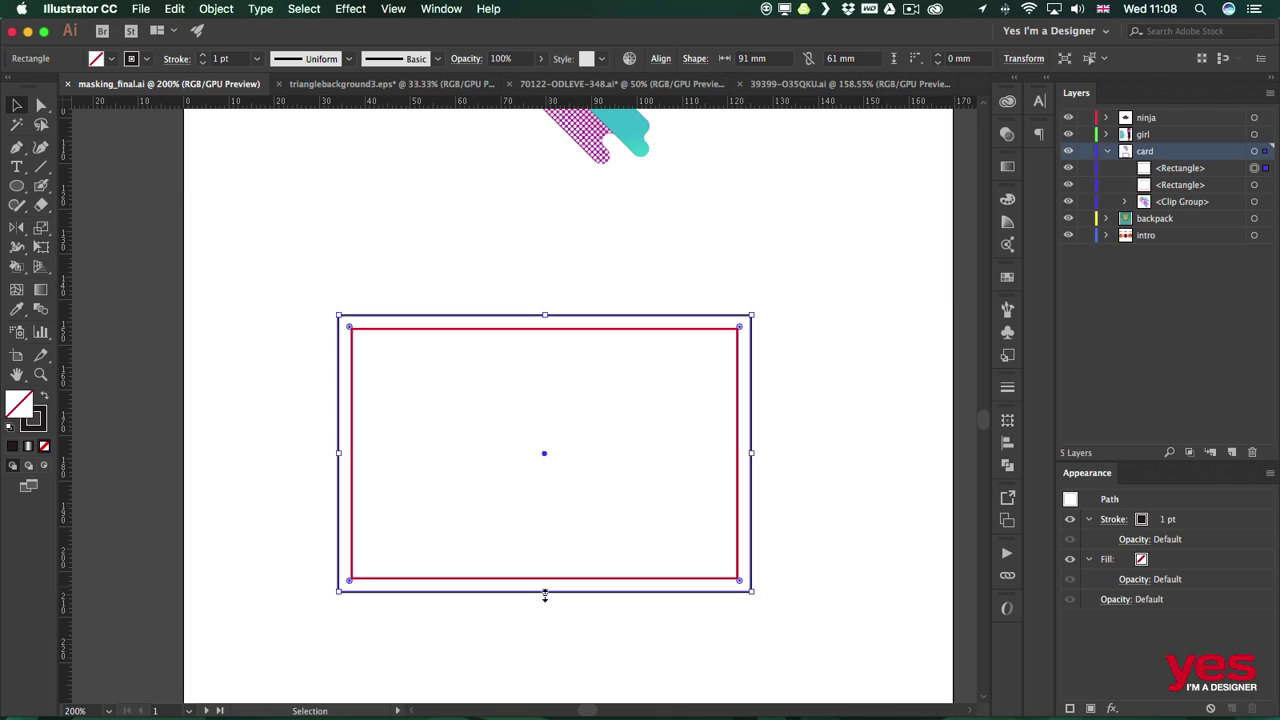
pyautogui.click(591, 330)
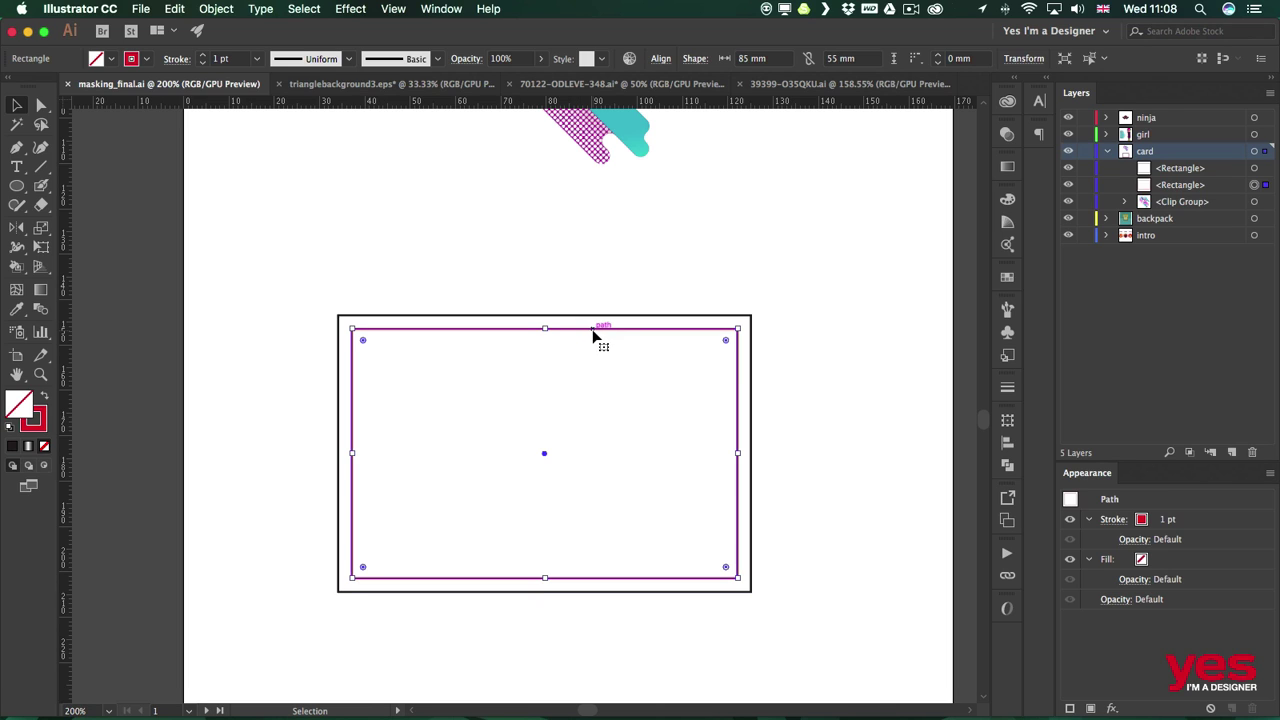
pyautogui.click(803, 369)
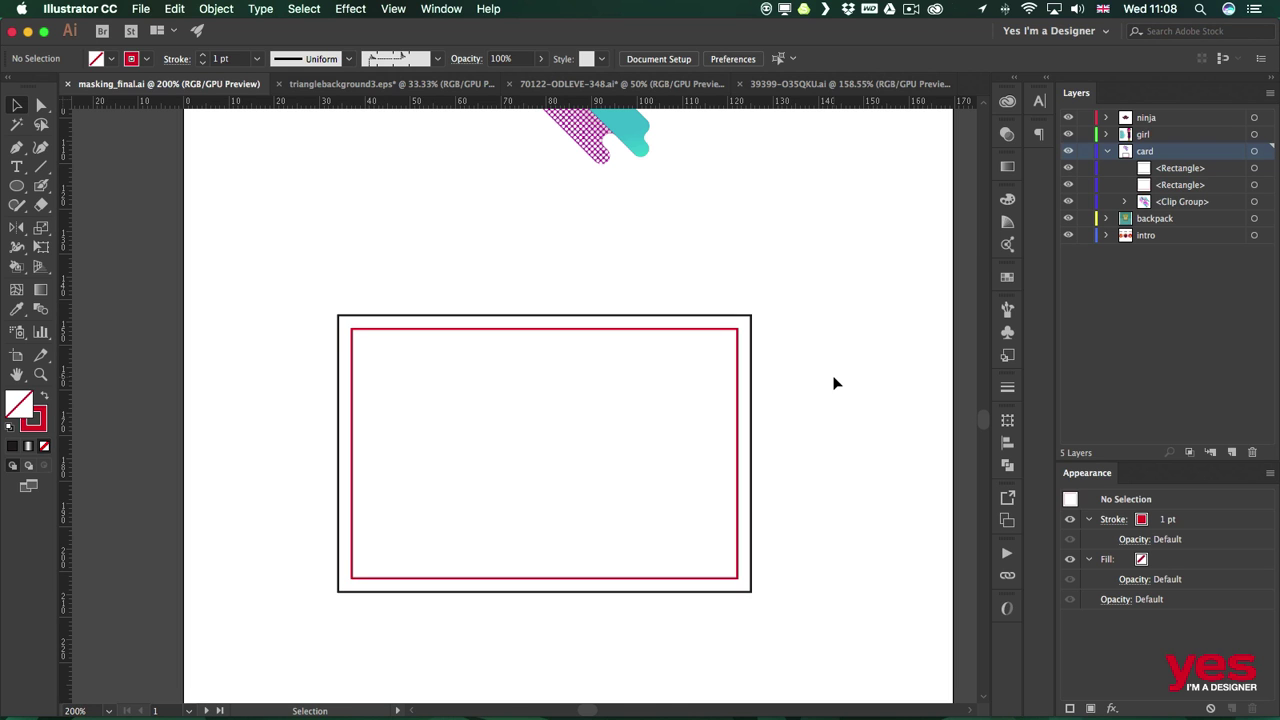
# Move the pink and cyan artwork down and right so it overlaps the card
pyautogui.moveTo(614, 166); pyautogui.dragTo(628, 598)
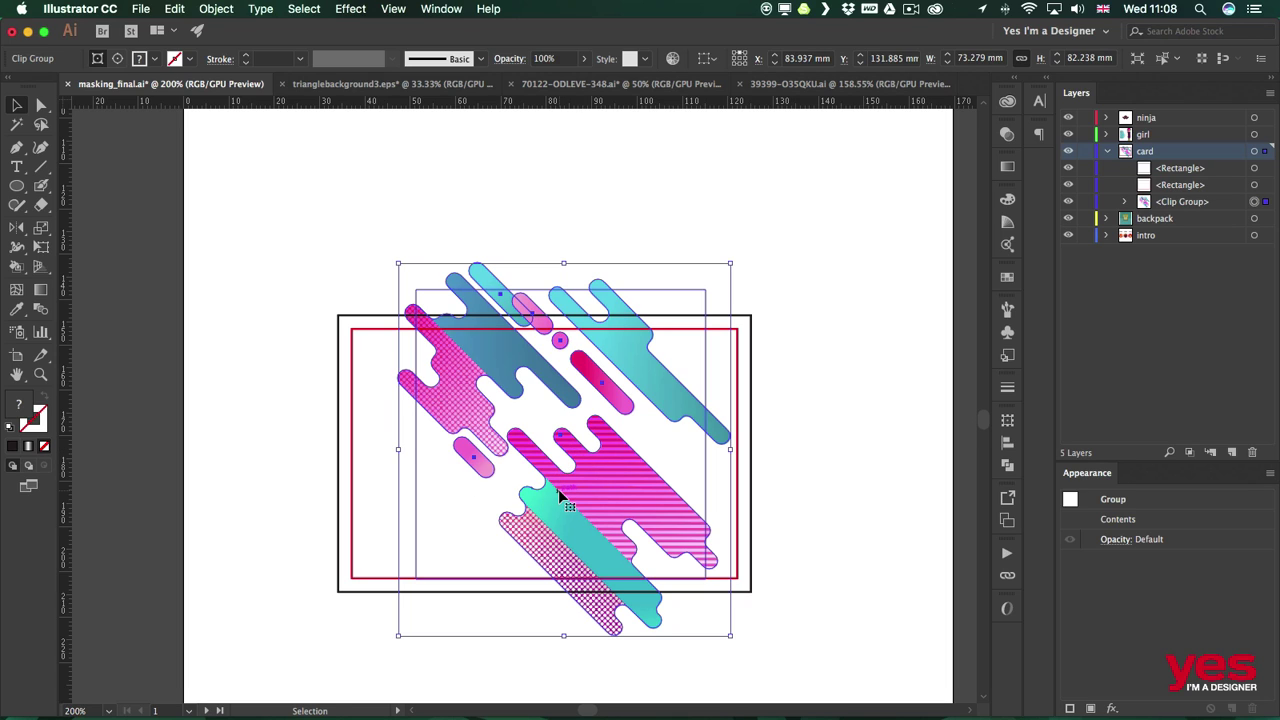
pyautogui.moveTo(582, 502); pyautogui.dragTo(650, 493)
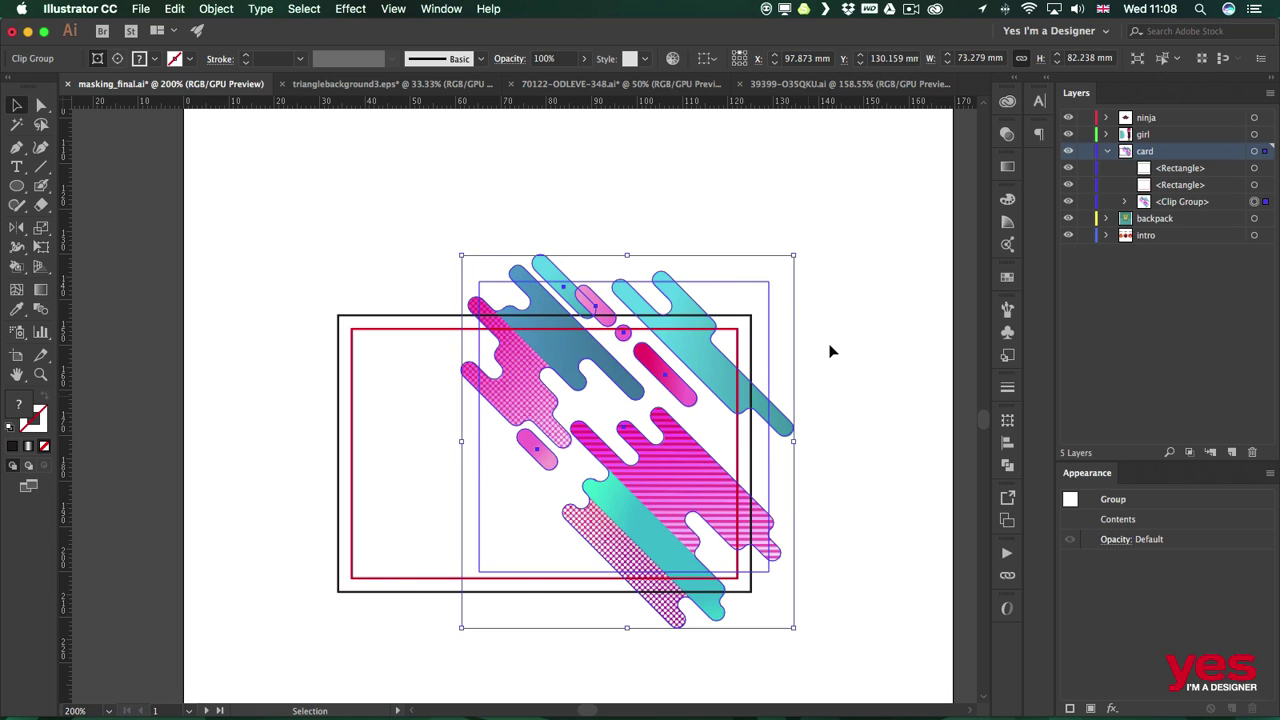
pyautogui.click(840, 312)
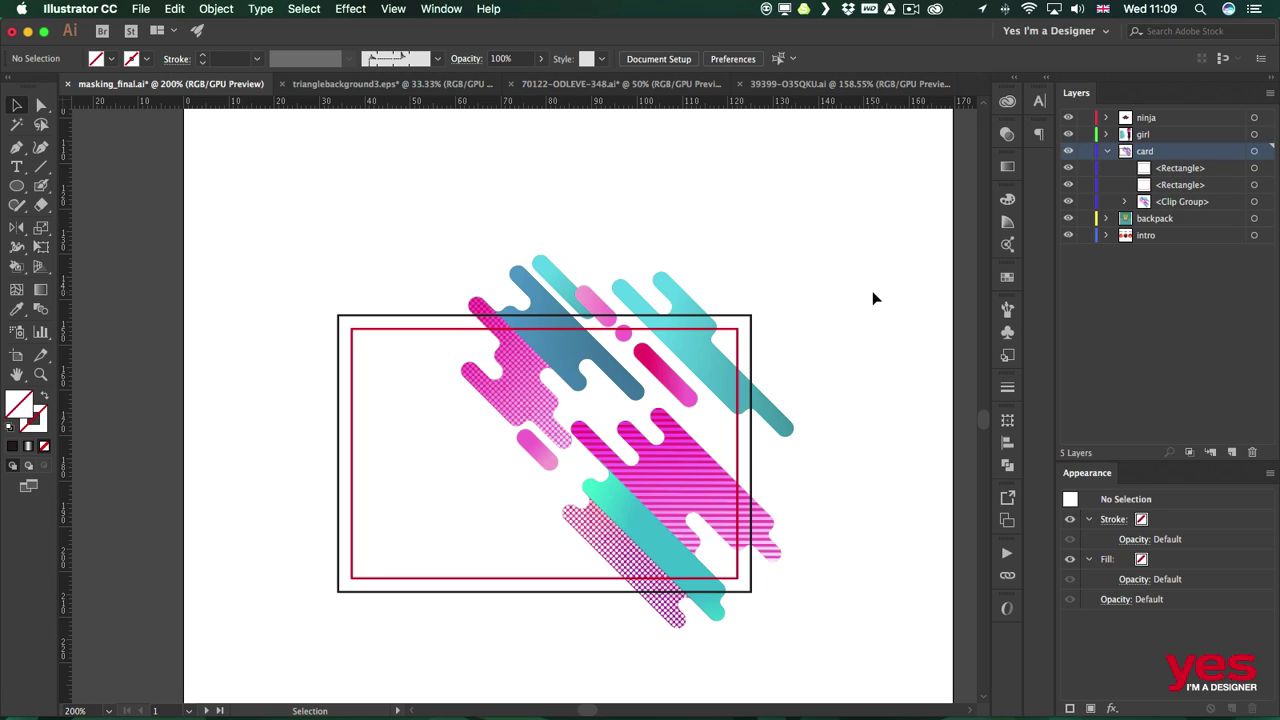
# Clip the artwork to the outer black rectangle with Object > Clipping Mask > Make
pyautogui.click(751, 318)
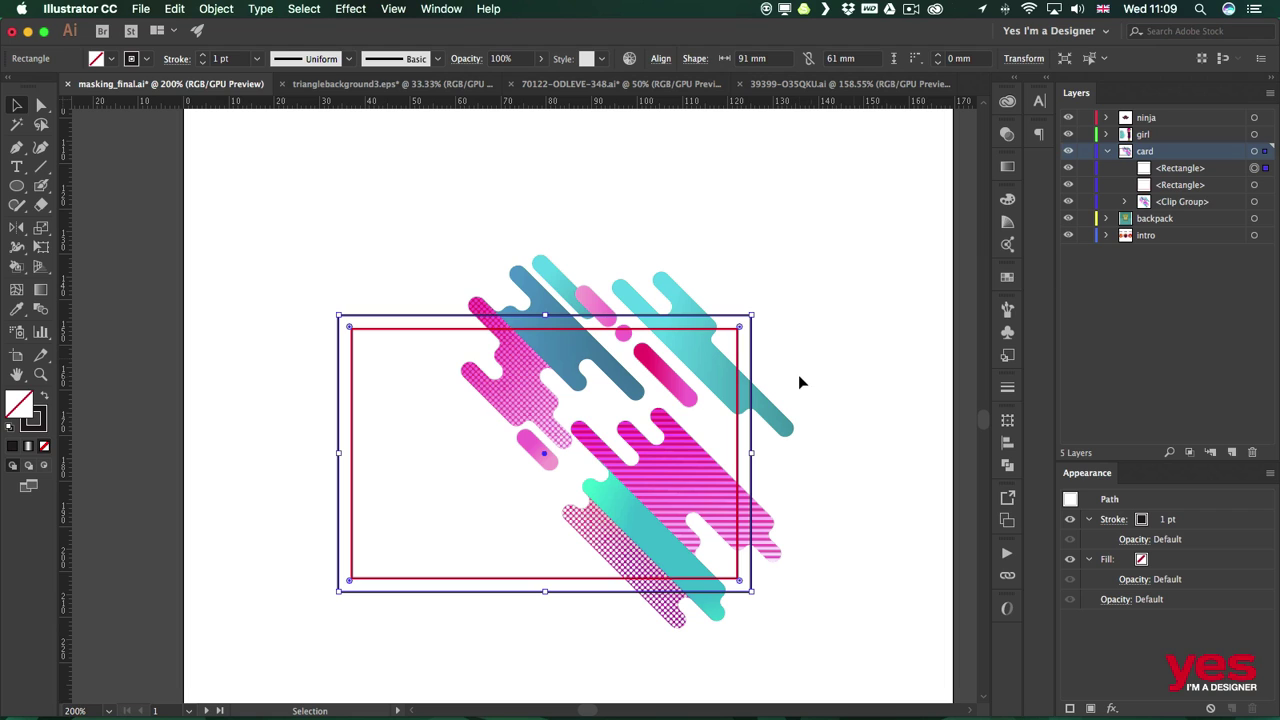
pyautogui.keyDown('shift'); pyautogui.click(678, 290); pyautogui.keyUp('shift')
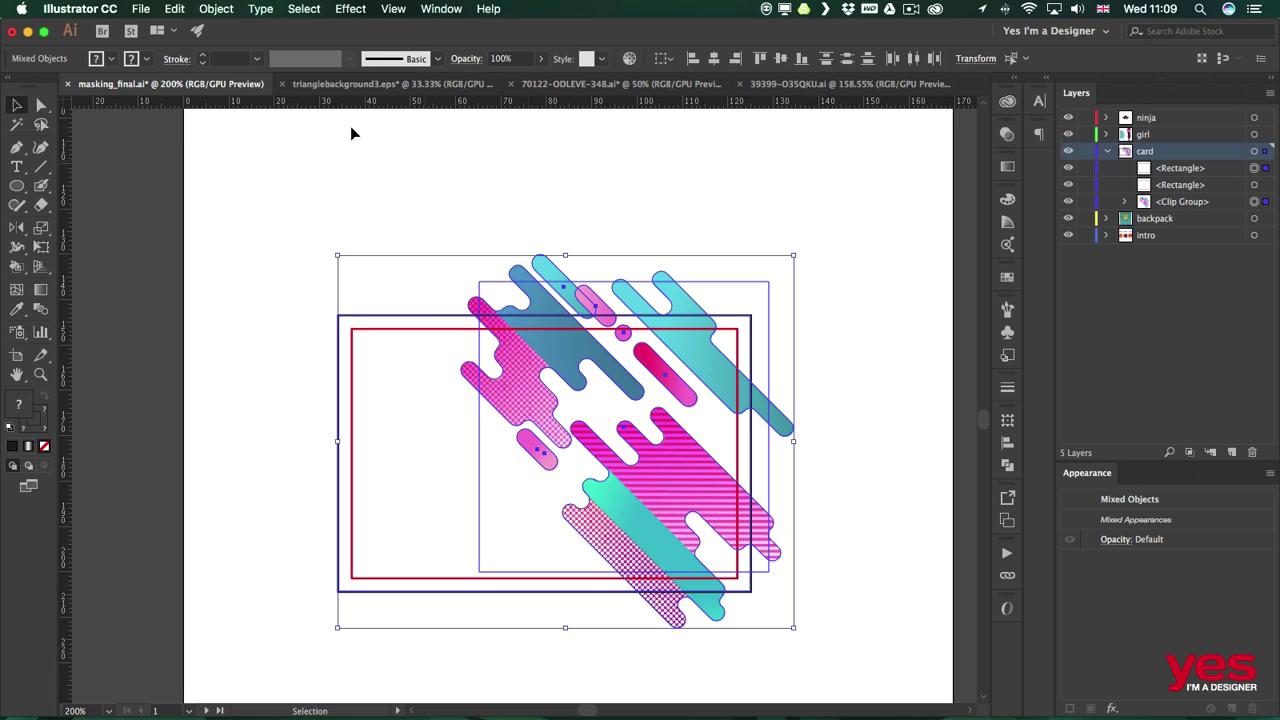
pyautogui.click(226, 8)
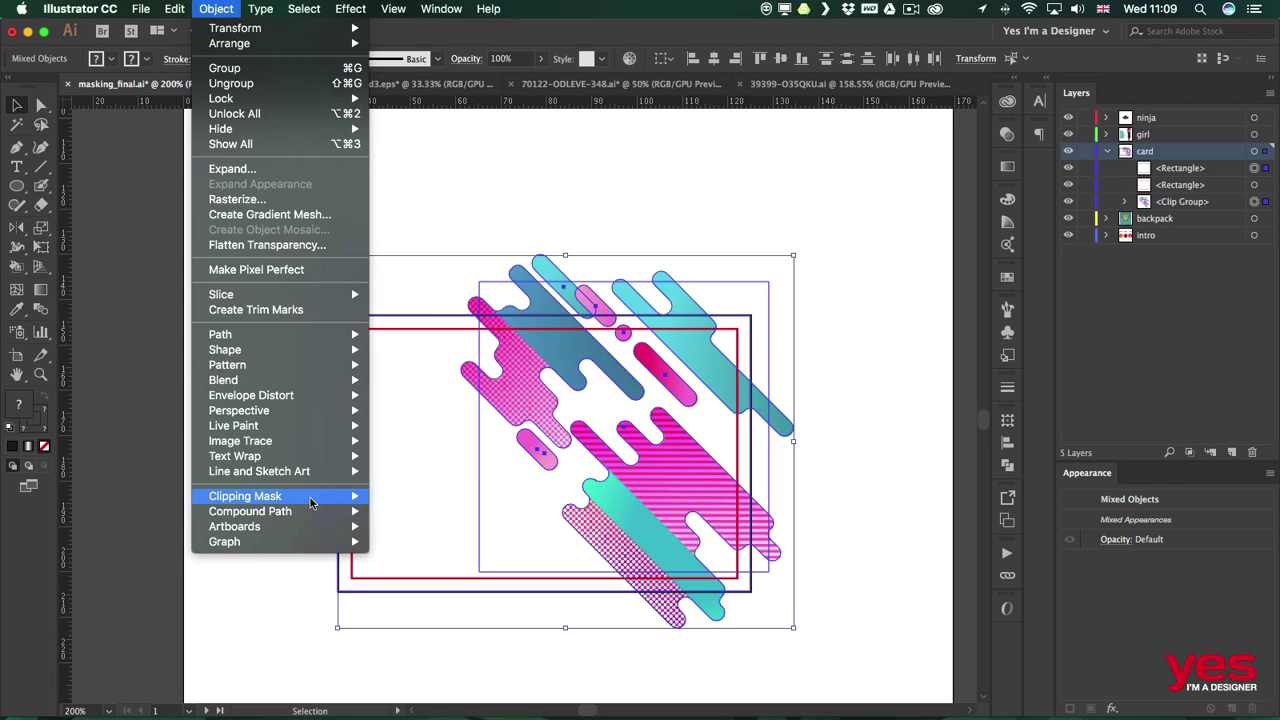
pyautogui.moveTo(314, 498)
pyautogui.click(407, 497)
pyautogui.click(827, 261)
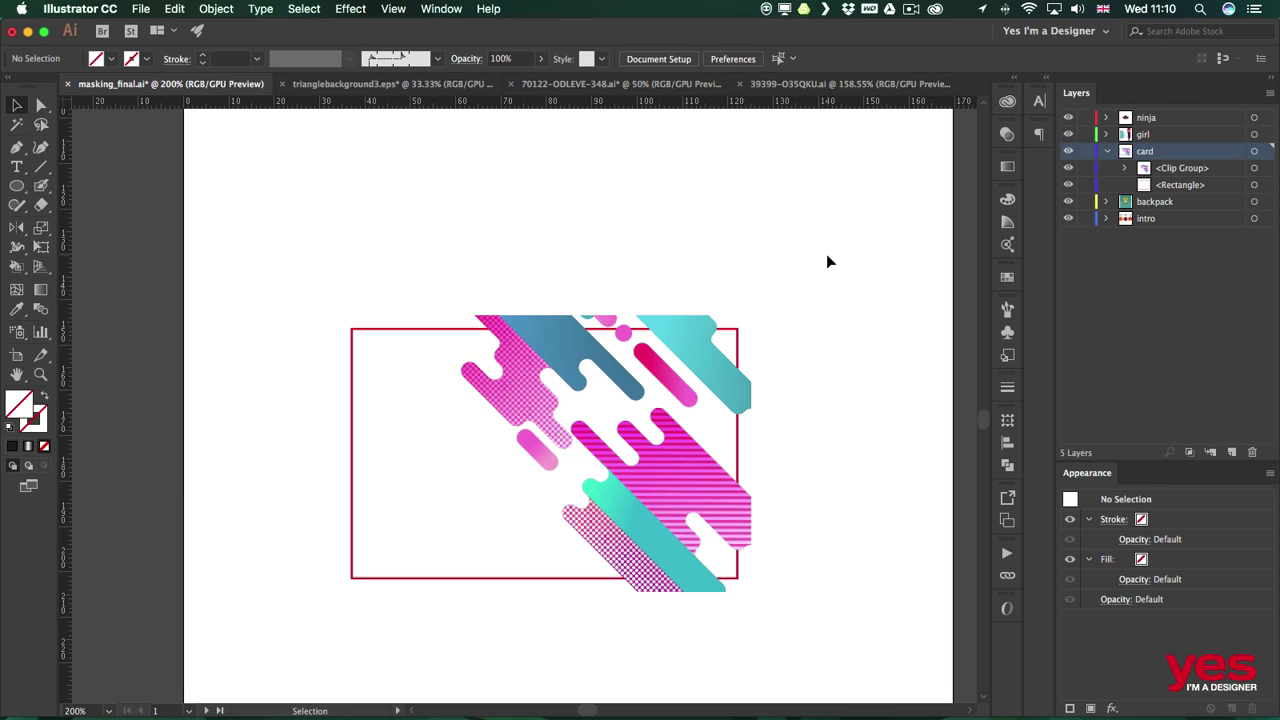
pyautogui.click(421, 330)
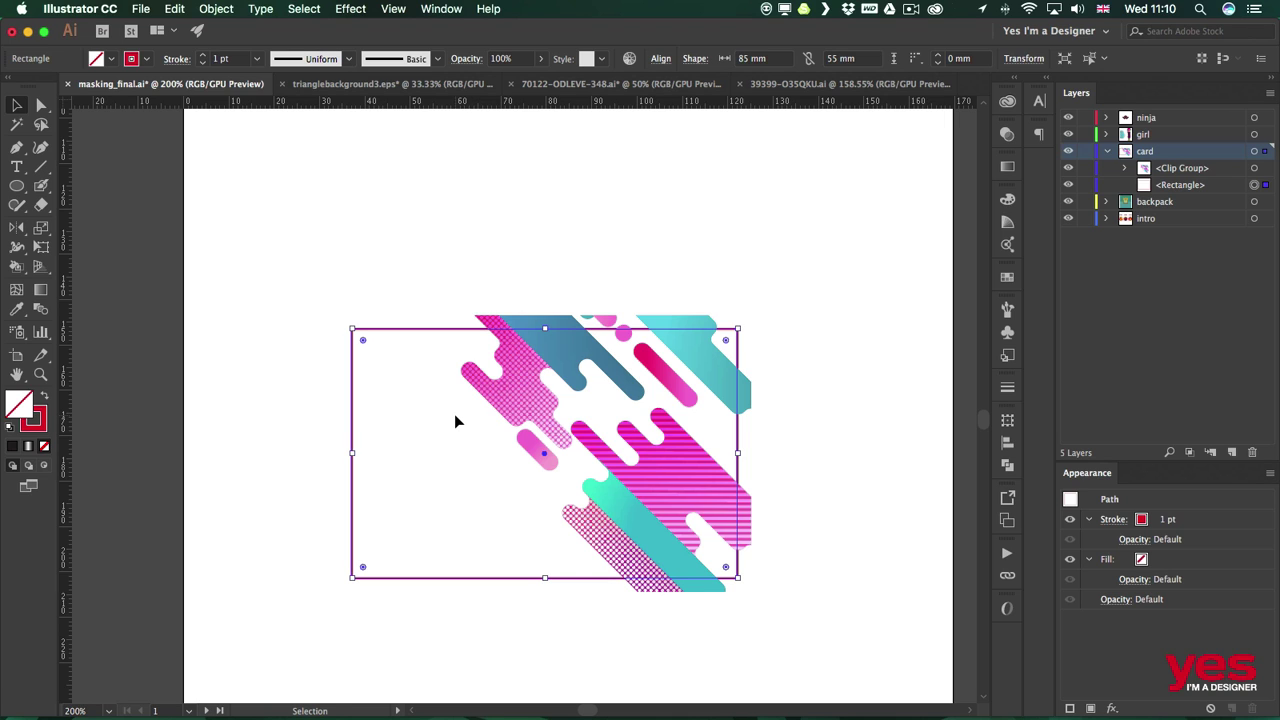
# Add crop marks around the red rectangle and set its stroke to [None]
pyautogui.click(352, 8)
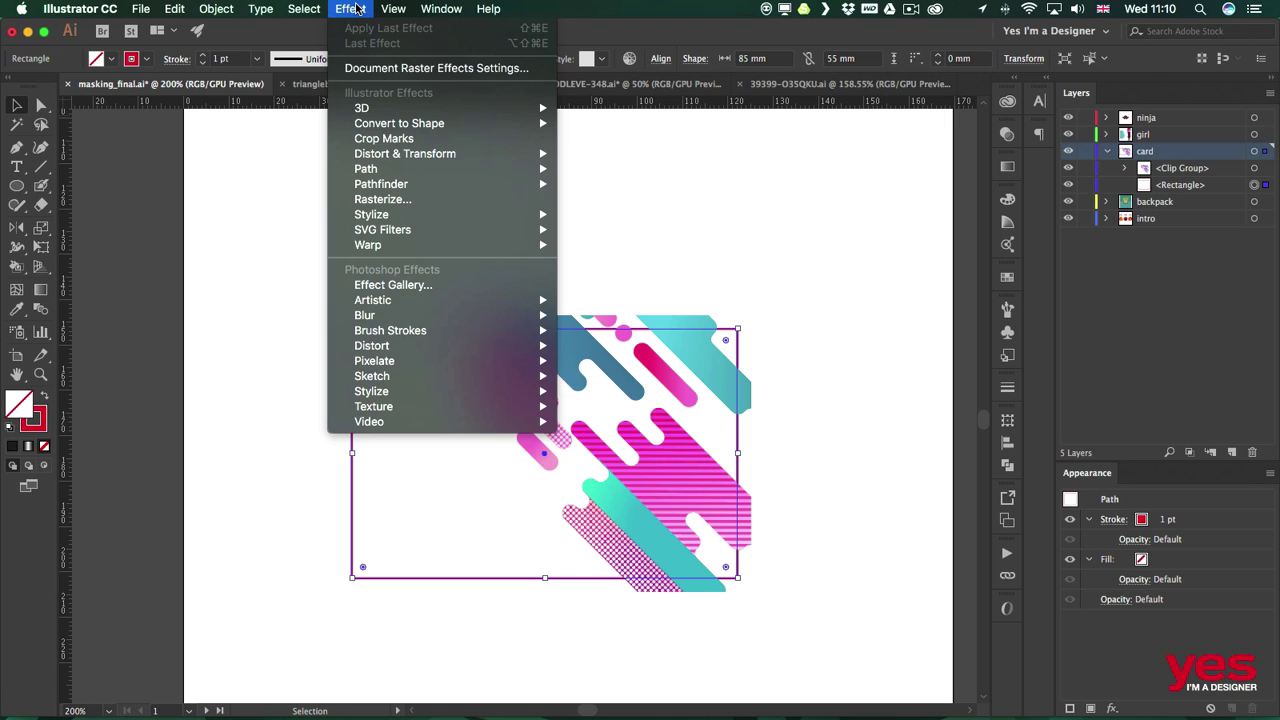
pyautogui.click(423, 140)
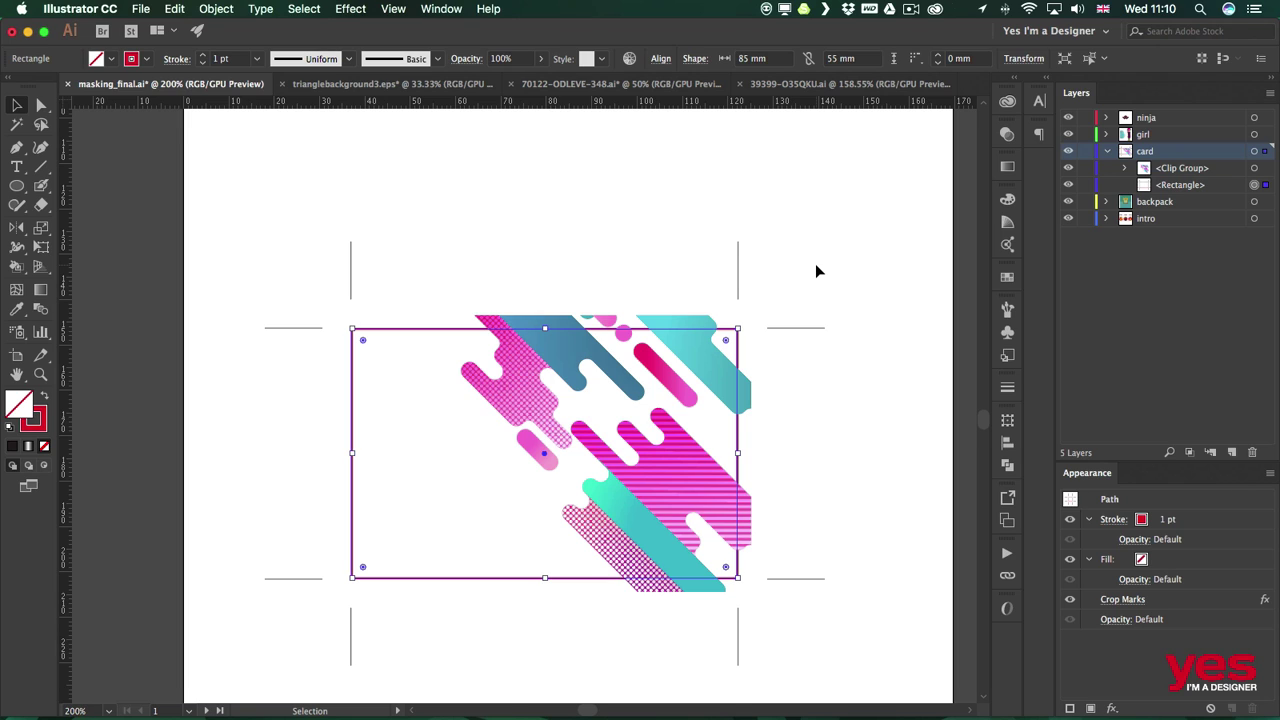
pyautogui.click(147, 59)
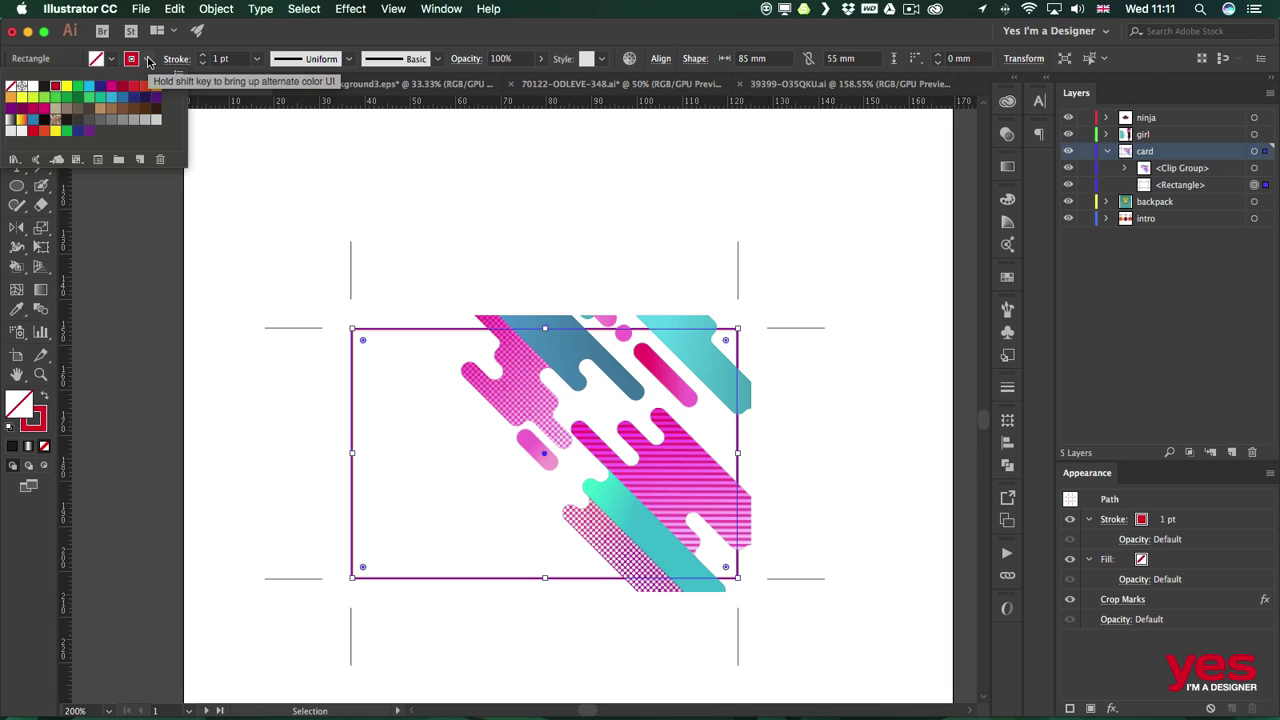
pyautogui.click(12, 88)
pyautogui.click(434, 182)
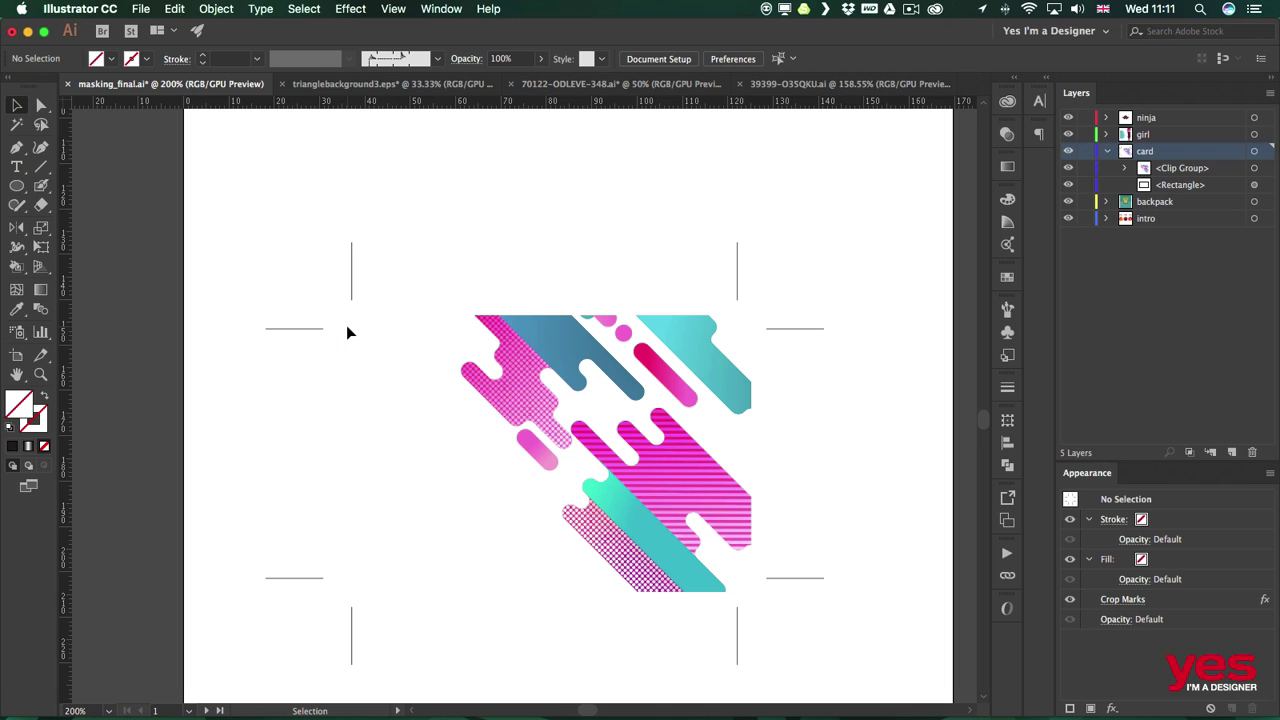
pyautogui.hotkey('ctrl', 'z')
pyautogui.click(464, 240)
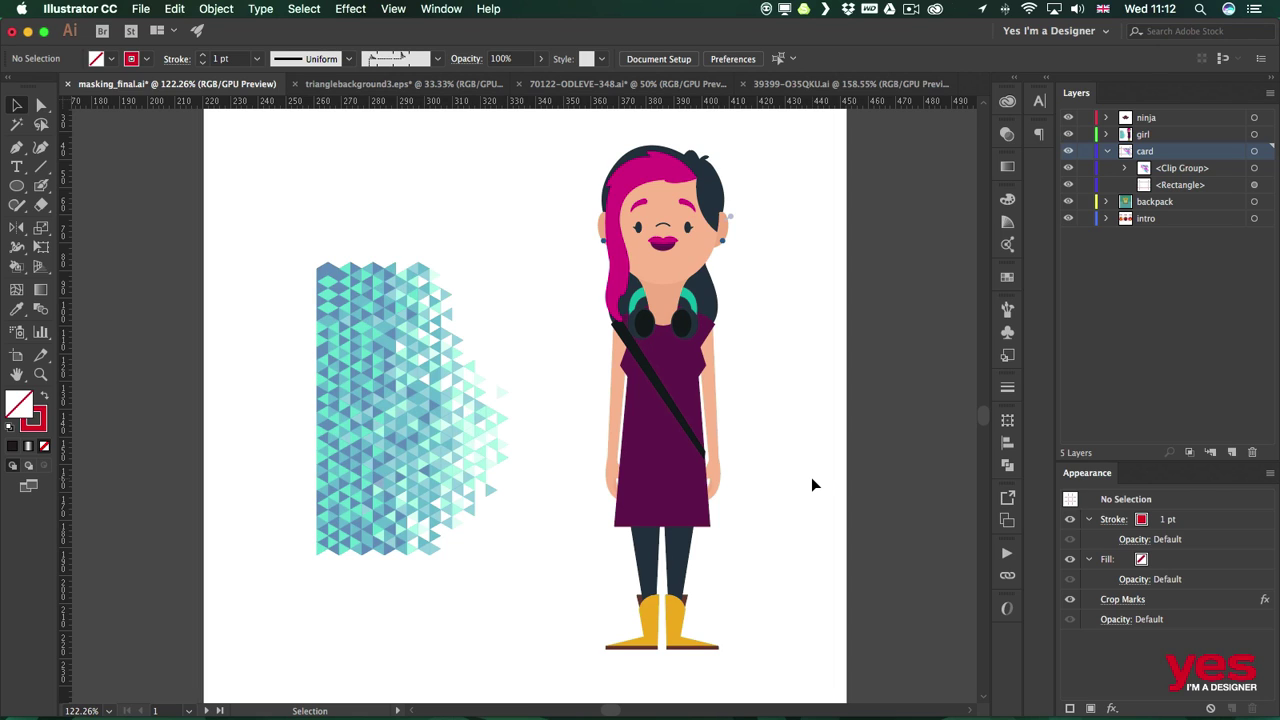
# Move the triangle pattern onto the dress, add the dress shape, and clip with Cmd+7
pyautogui.click(395, 390)
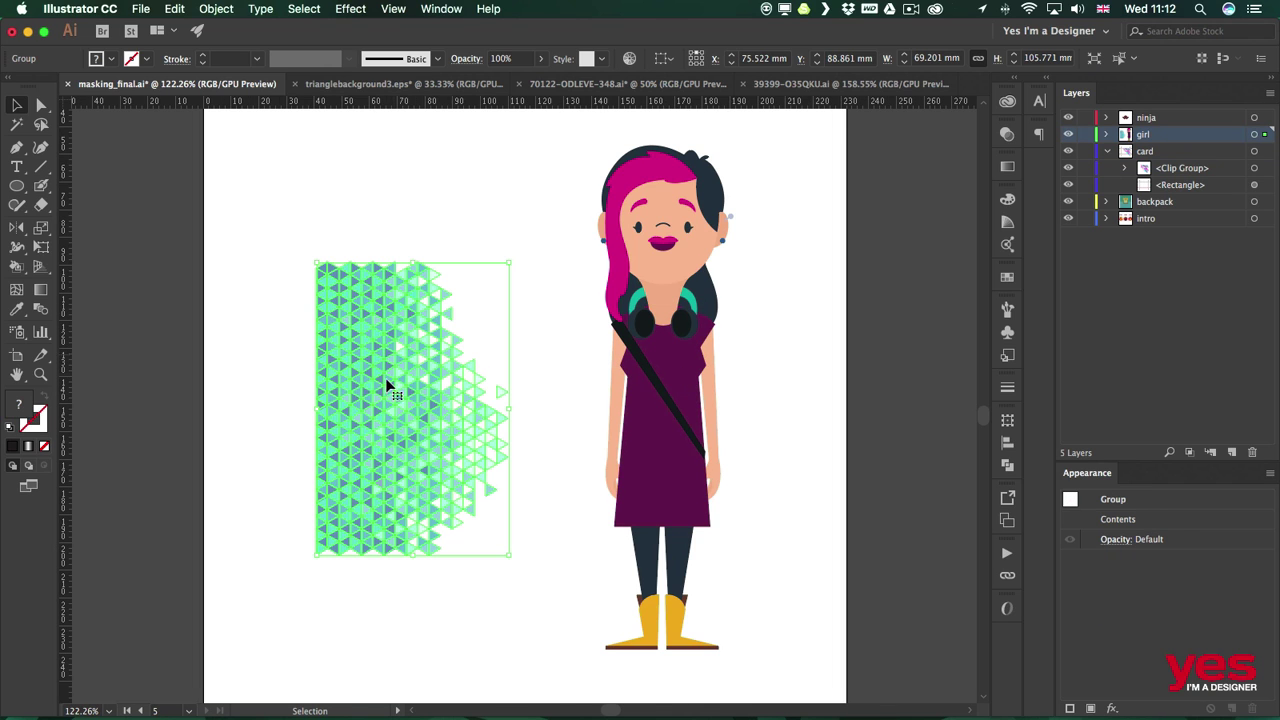
pyautogui.moveTo(360, 367); pyautogui.dragTo(637, 362)
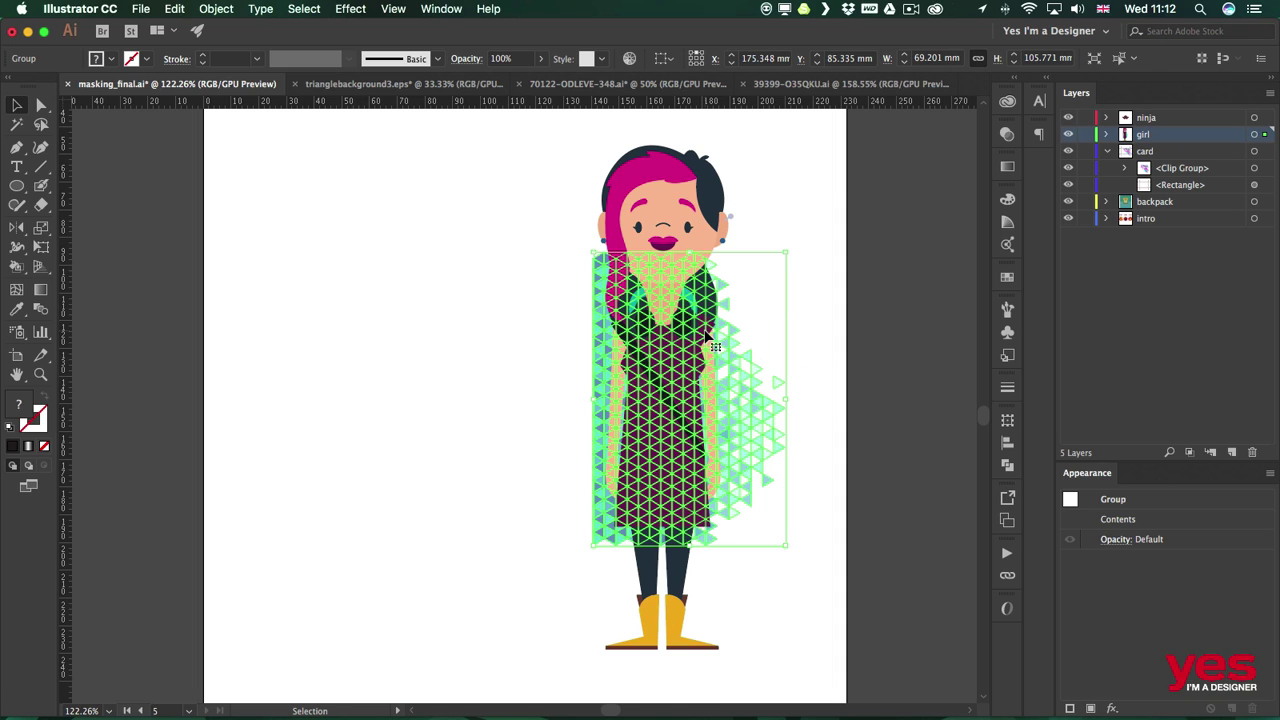
pyautogui.press('shift')
pyautogui.keyDown('shift'); pyautogui.click(787, 462); pyautogui.keyUp('shift')
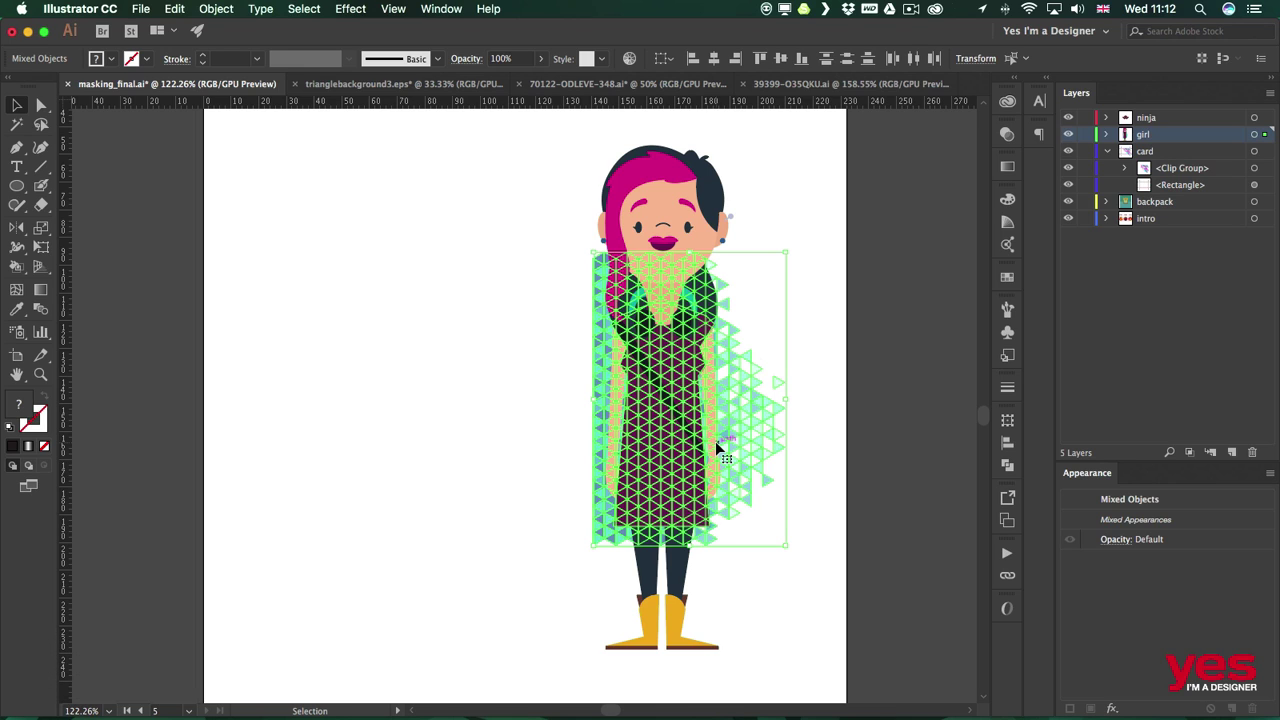
pyautogui.press('super+7')
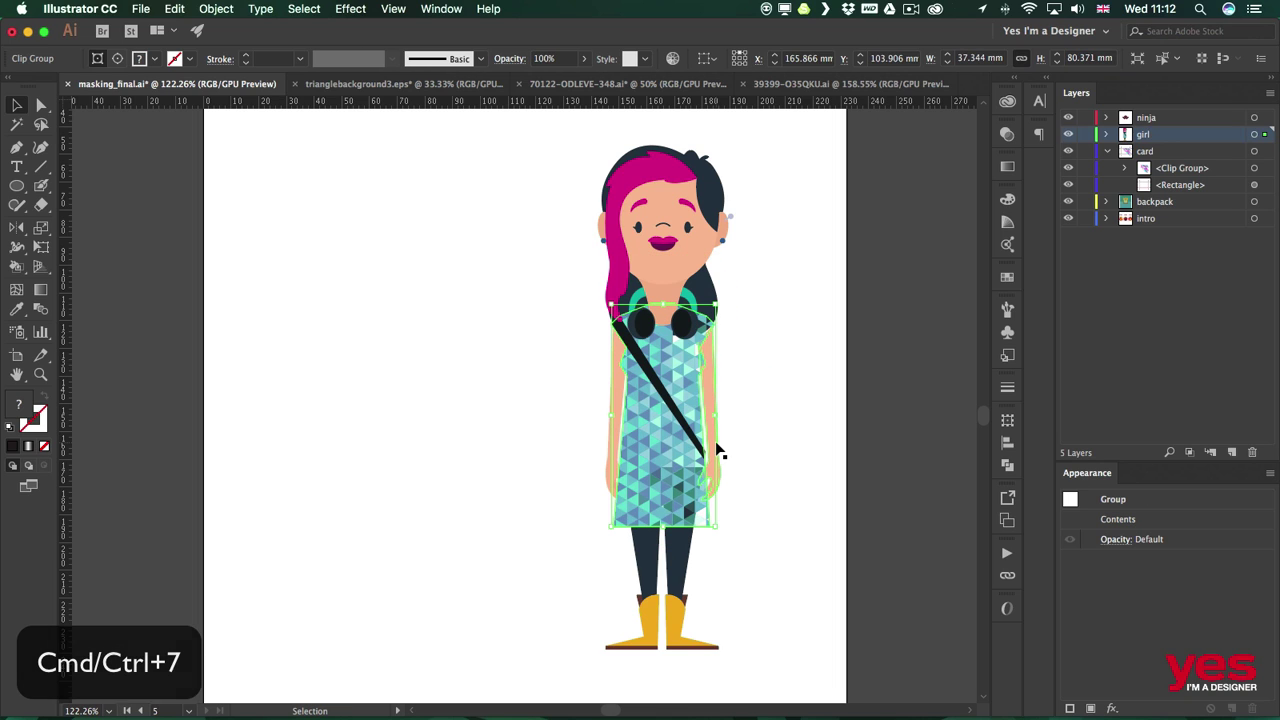
pyautogui.click(765, 381)
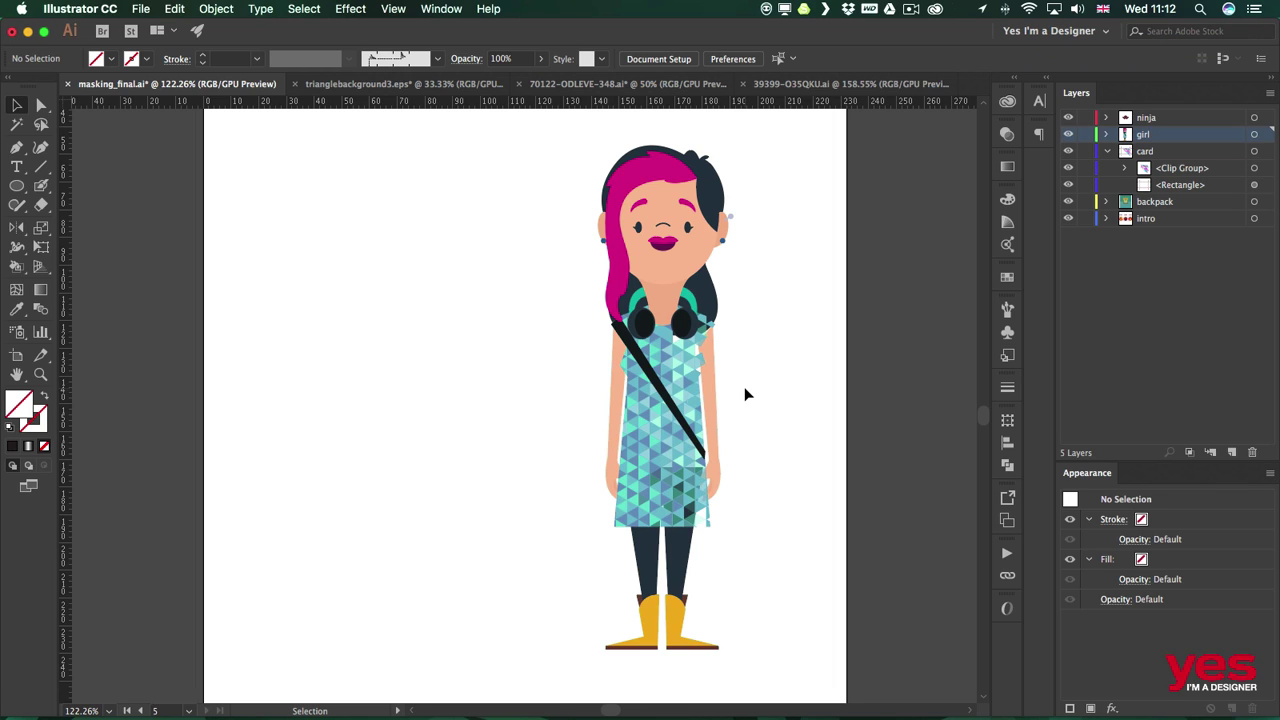
pyautogui.click(684, 380)
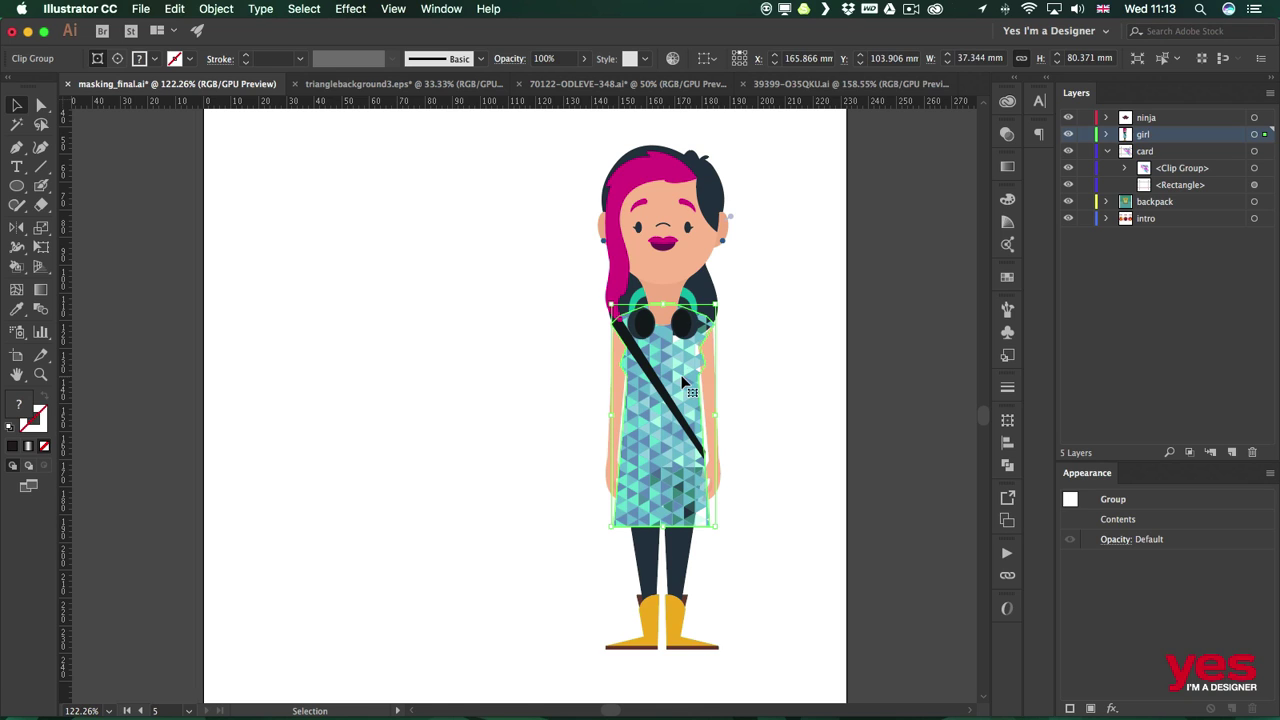
# Expand the girl layer and its Clip Group in Layers and select the clipping path
pyautogui.click(830, 325)
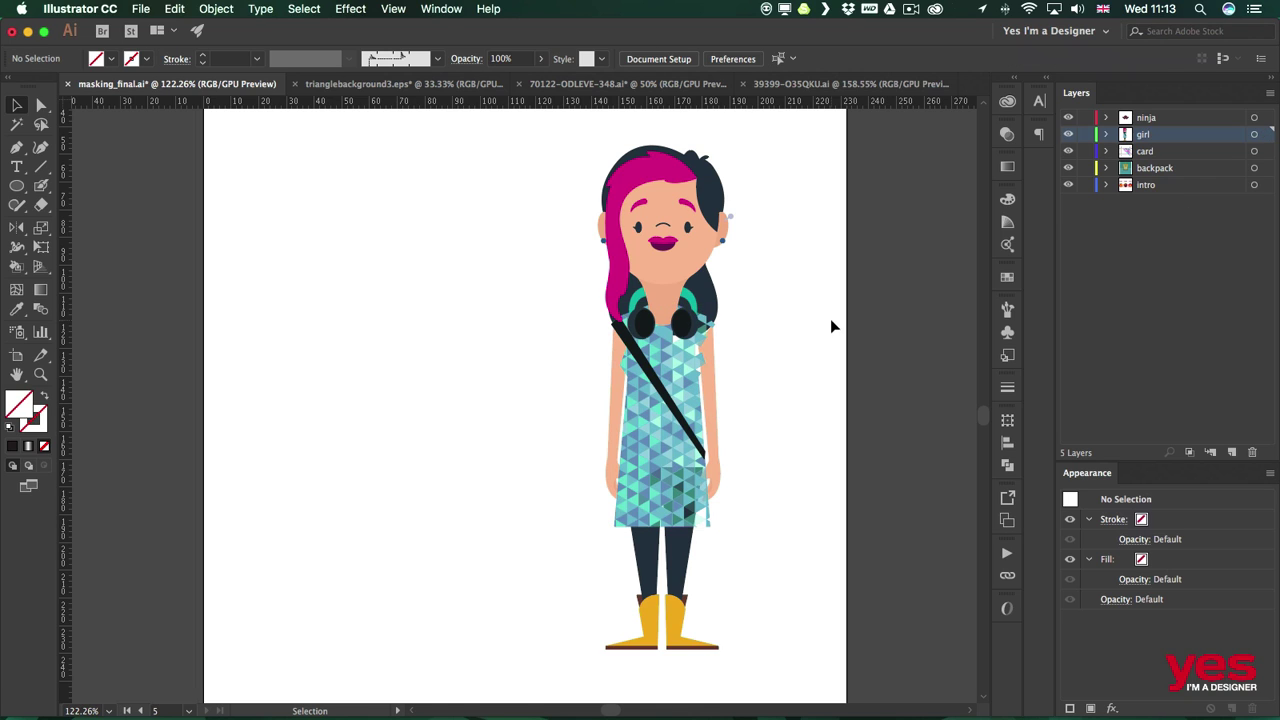
pyautogui.click(1107, 134)
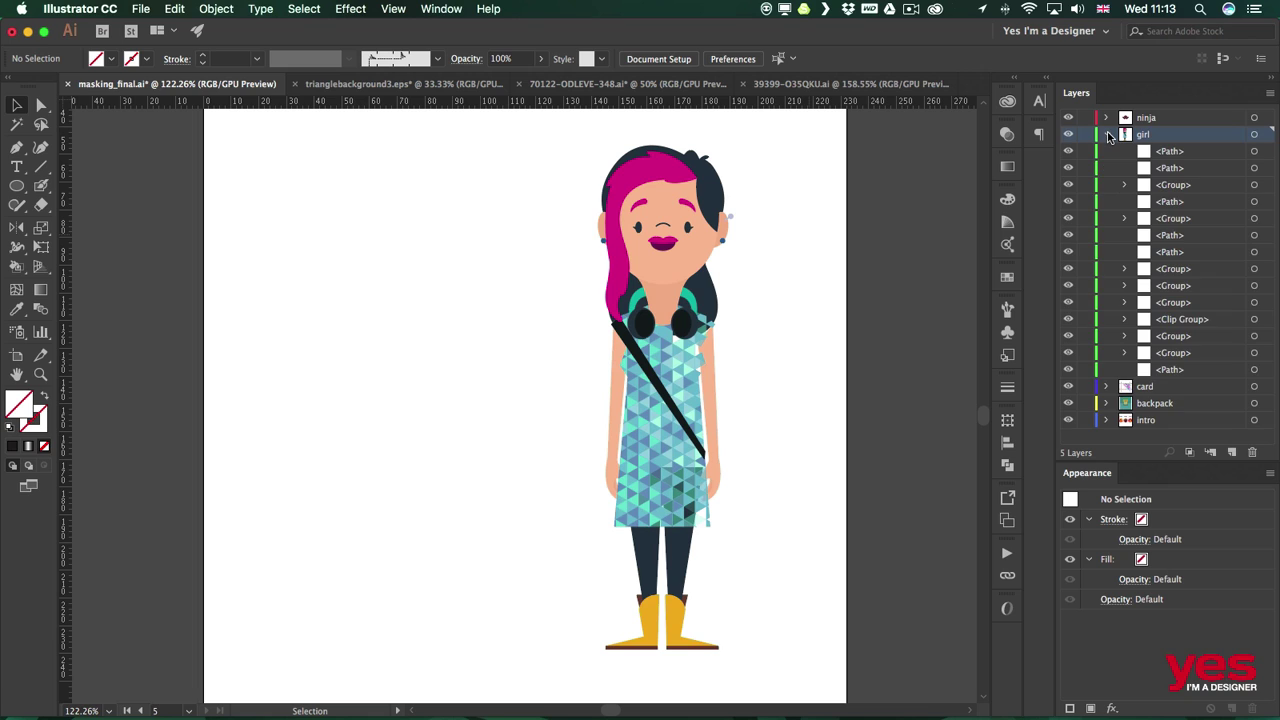
pyautogui.click(1125, 320)
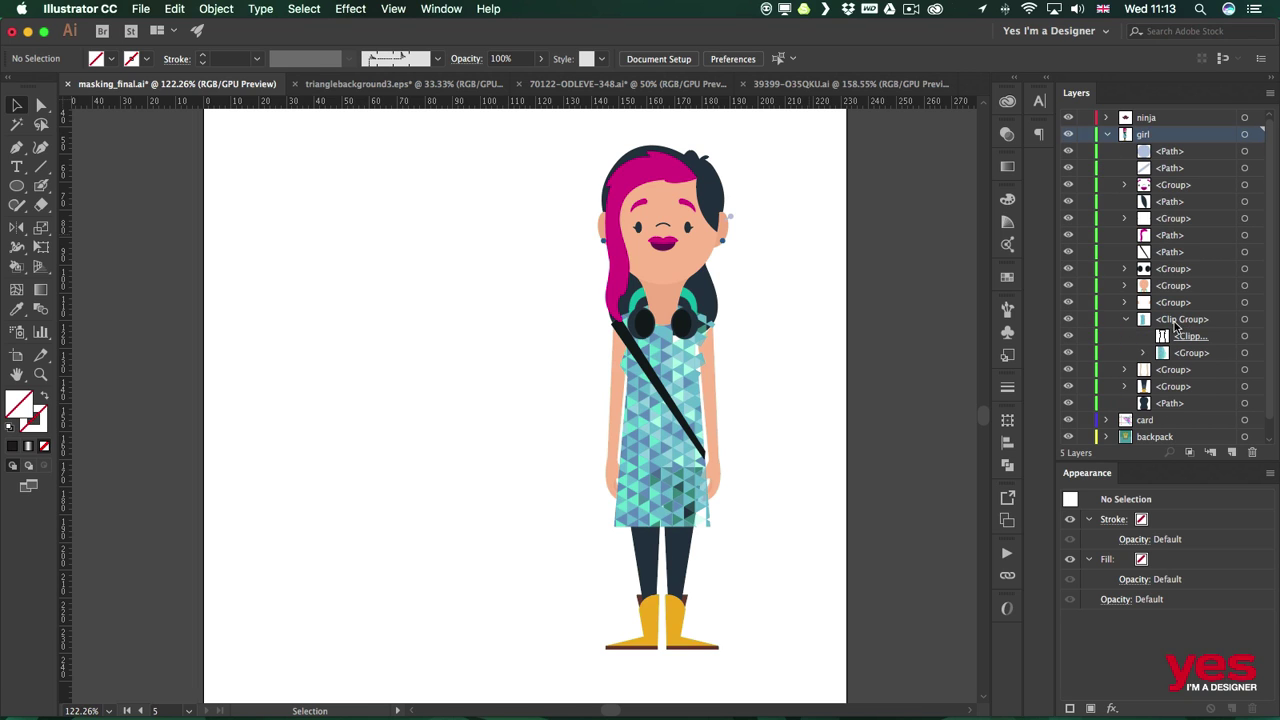
pyautogui.click(1245, 336)
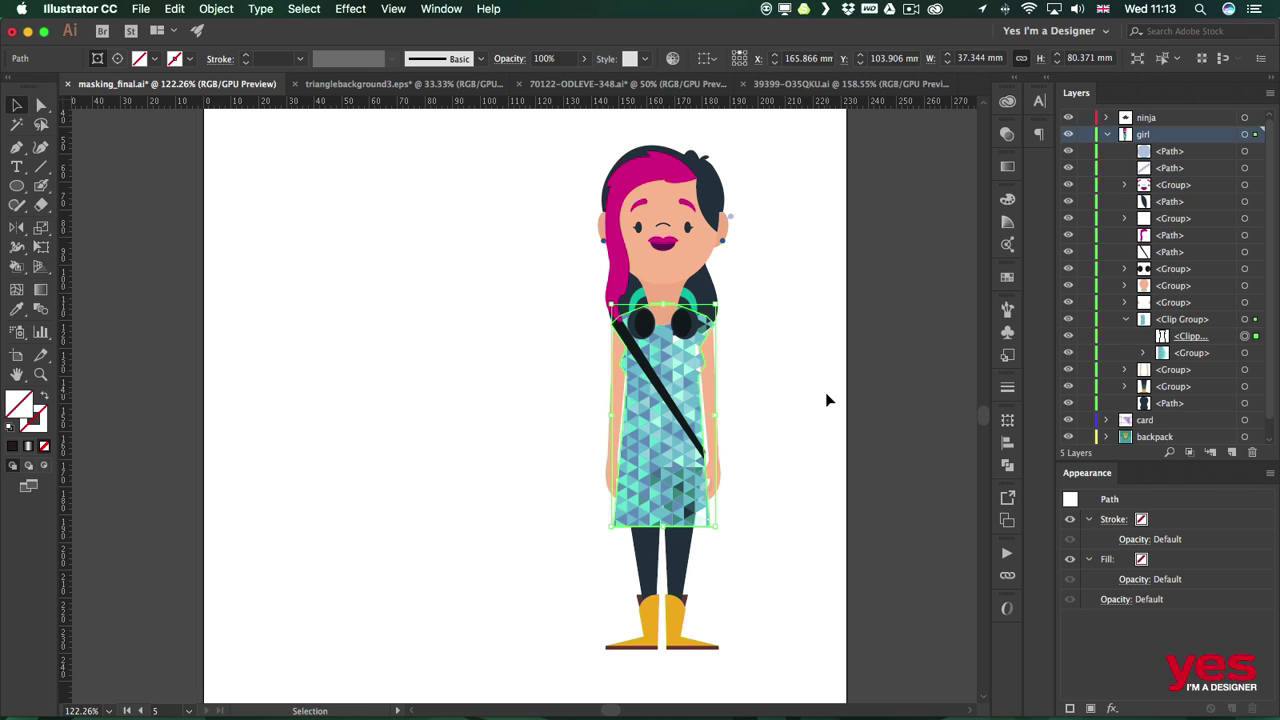
# Fill the dress clipping path with blue after trying orange, black and white swatches
pyautogui.click(153, 59)
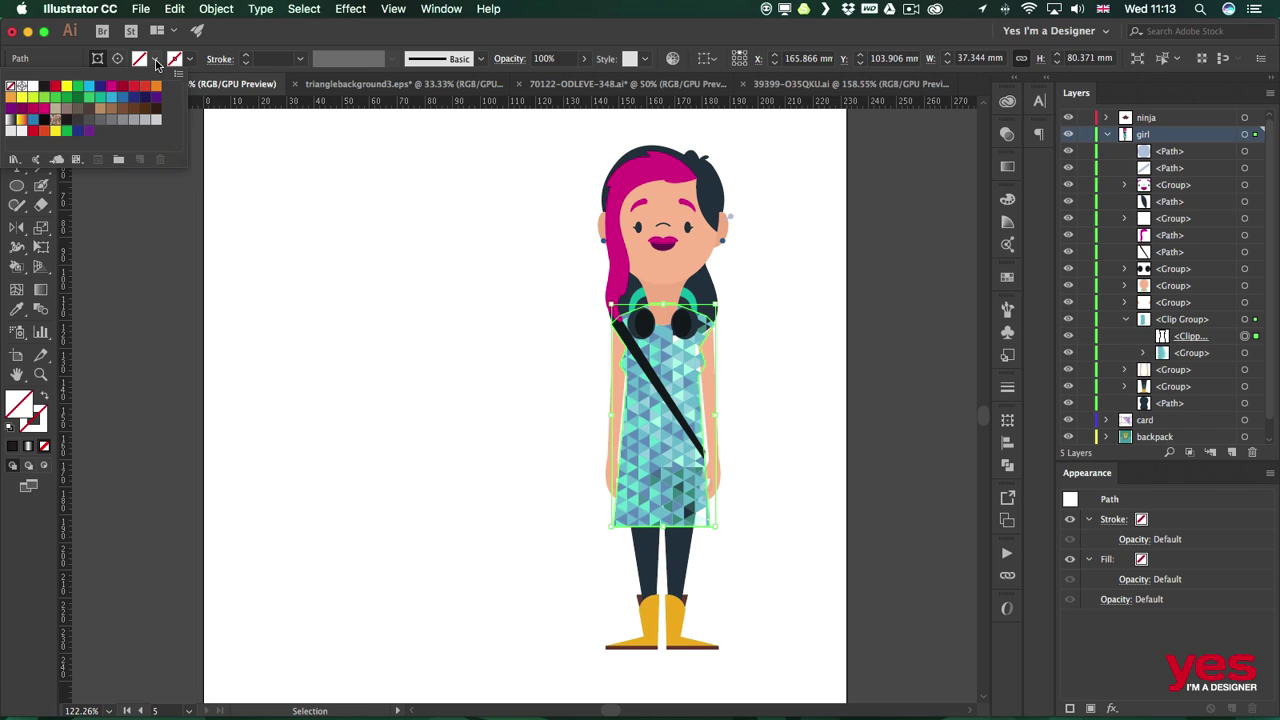
pyautogui.click(156, 86)
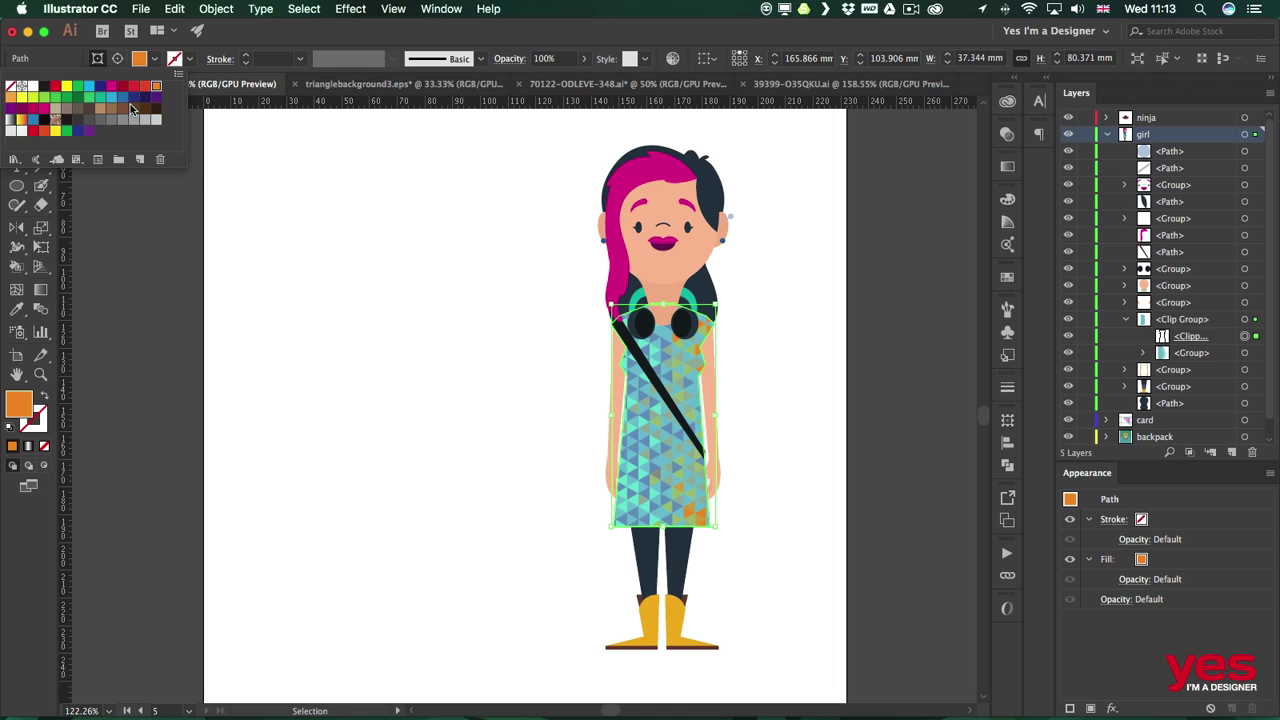
pyautogui.click(111, 97)
pyautogui.click(46, 92)
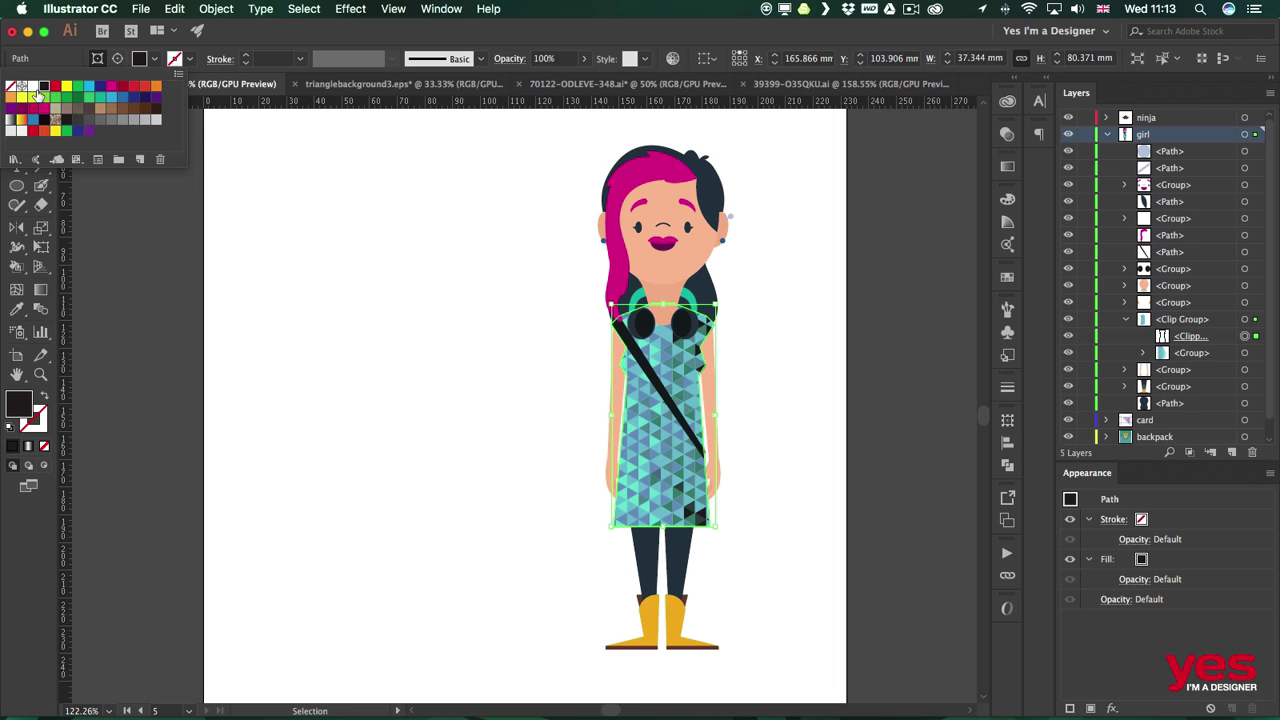
pyautogui.click(32, 86)
pyautogui.click(34, 120)
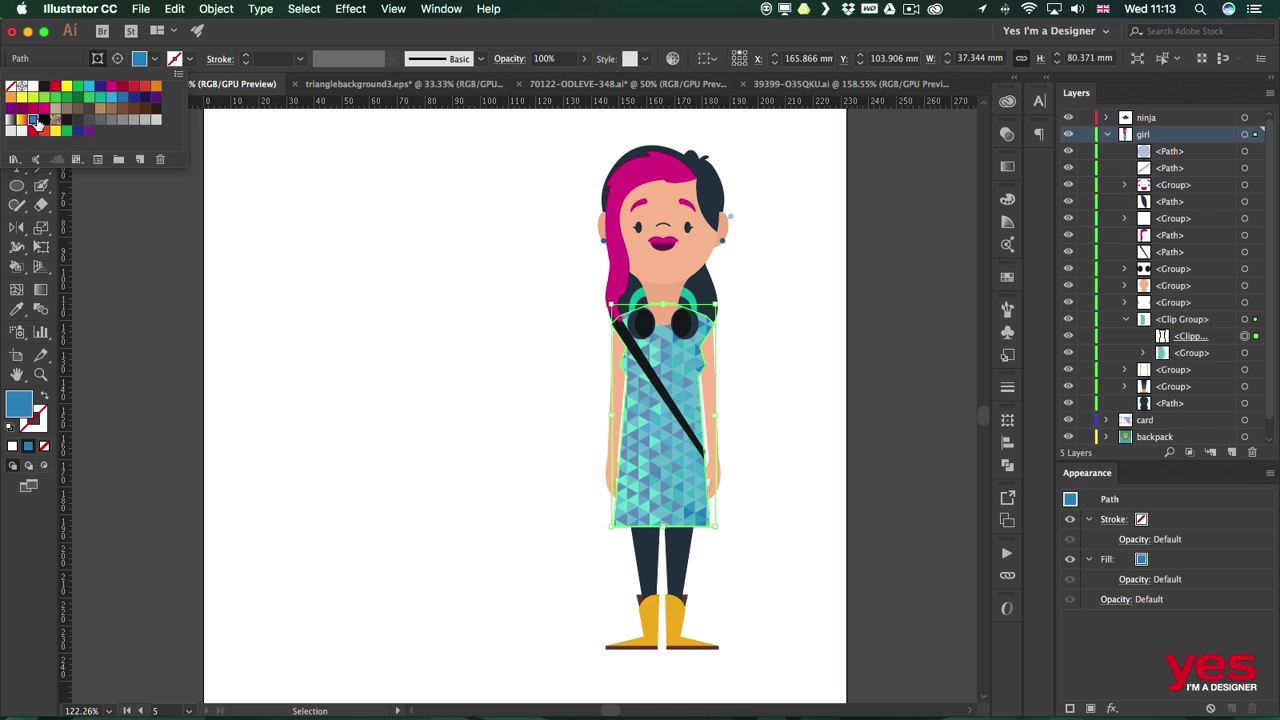
pyautogui.click(828, 291)
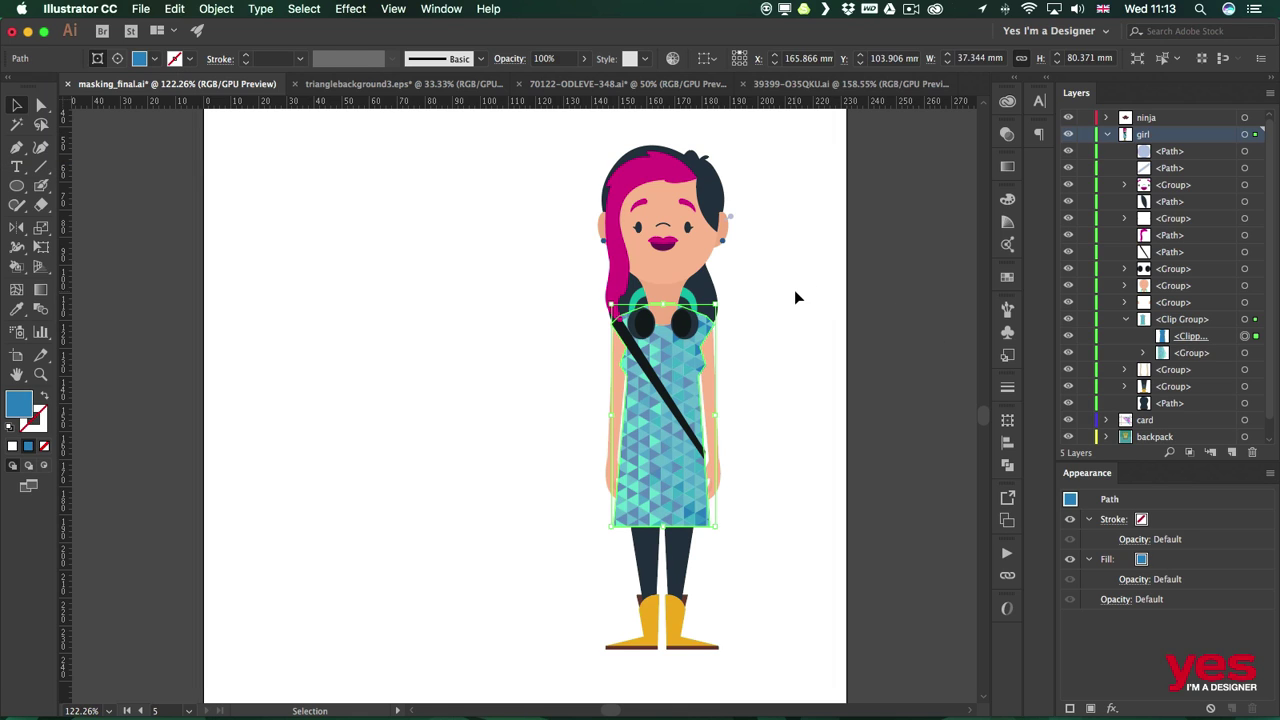
pyautogui.click(794, 292)
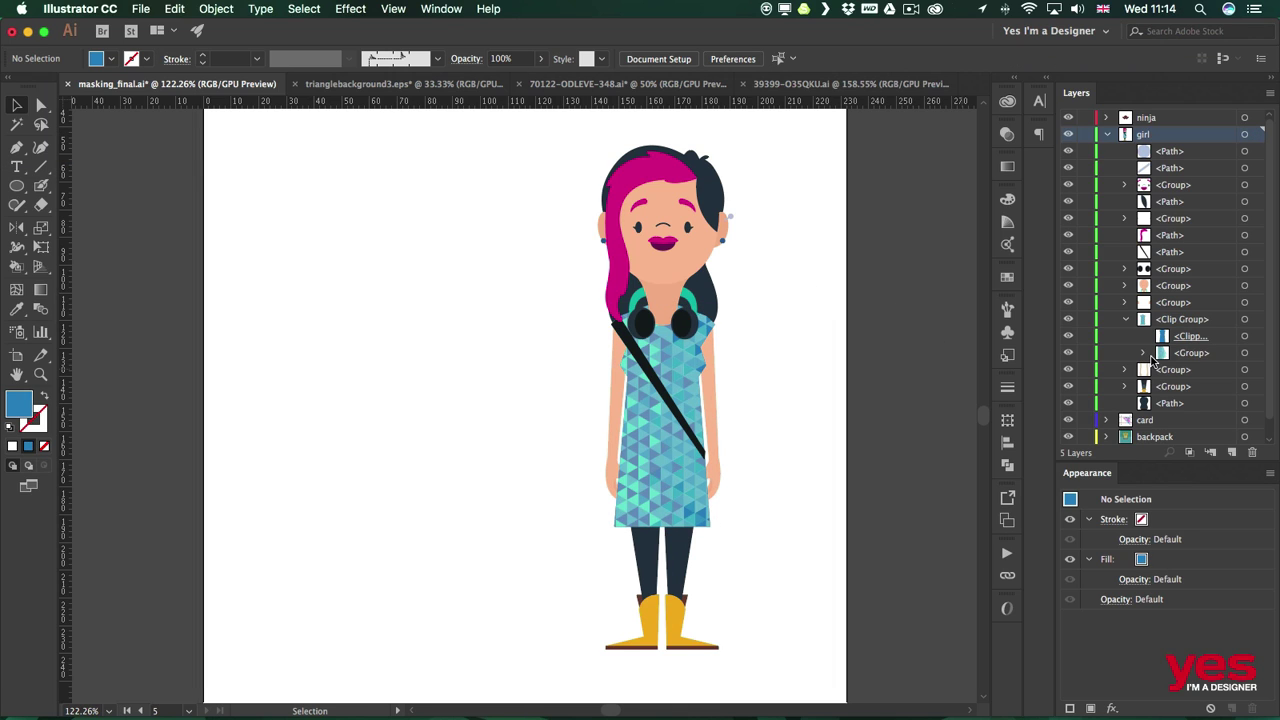
# Nudge the triangle pattern left inside the dress with two Shift+Left presses
pyautogui.click(1245, 355)
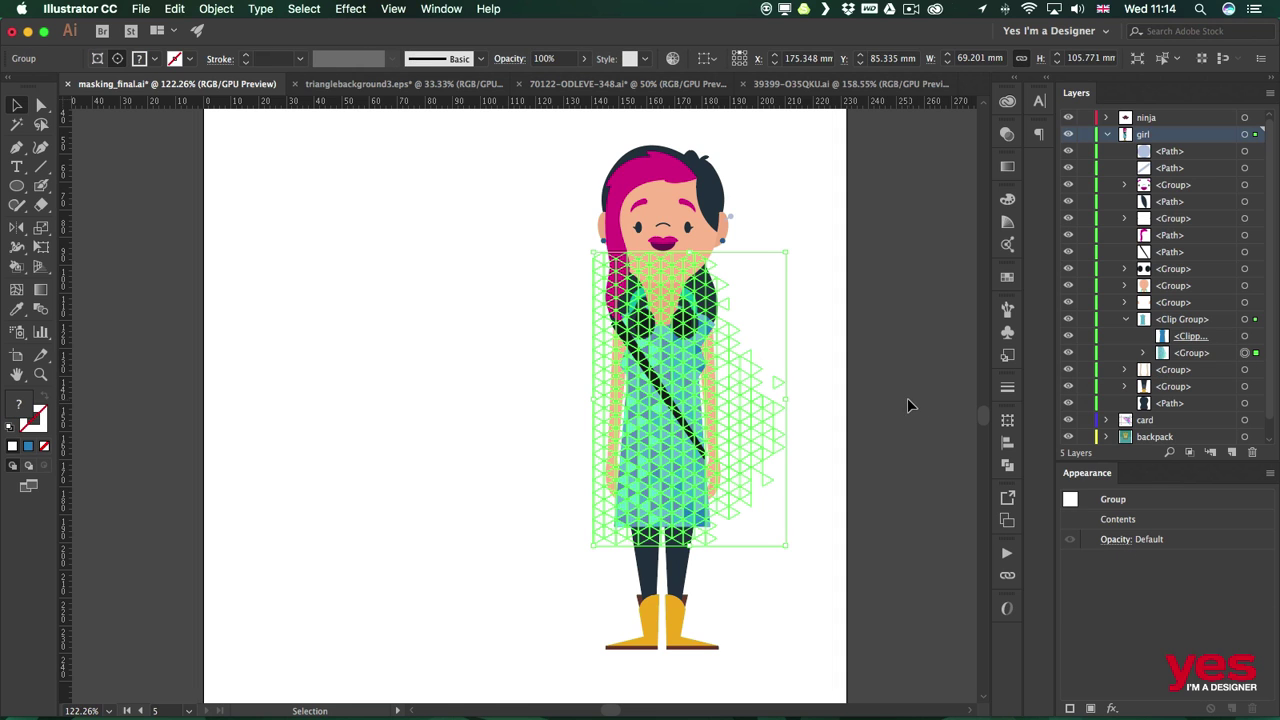
pyautogui.hotkey('shift', 'Left')
pyautogui.hotkey('shift', 'Left')
pyautogui.hotkey('shift', 'Left')
pyautogui.hotkey('shift', 'Left')
pyautogui.hotkey('shift', 'Left')
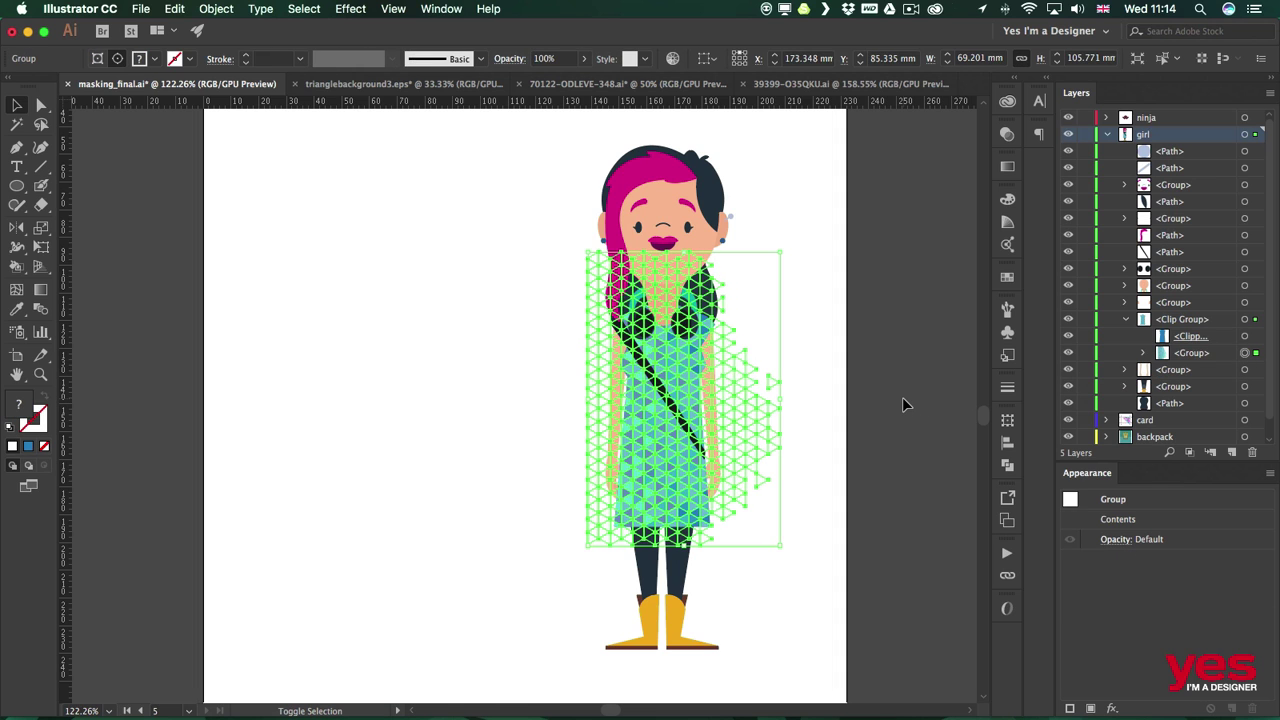
pyautogui.hotkey('shift', 'Left')
pyautogui.hotkey('shift', 'Left')
pyautogui.hotkey('shift', 'Left')
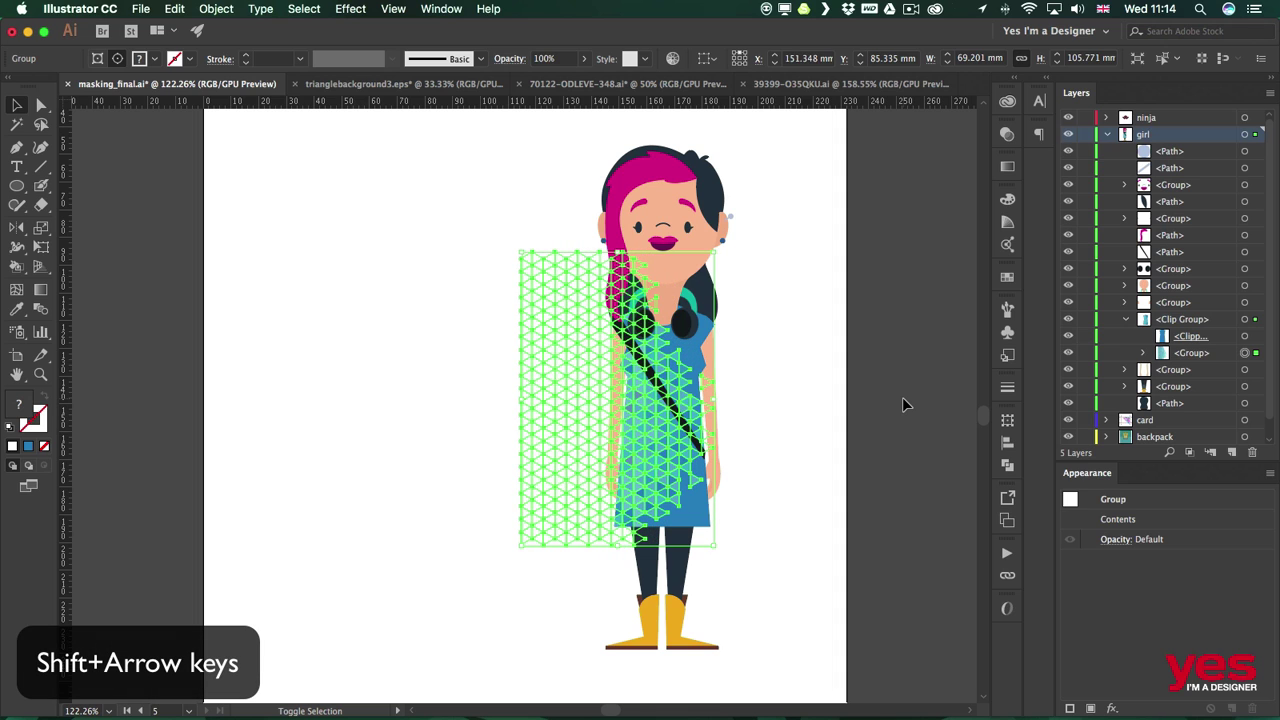
pyautogui.click(842, 378)
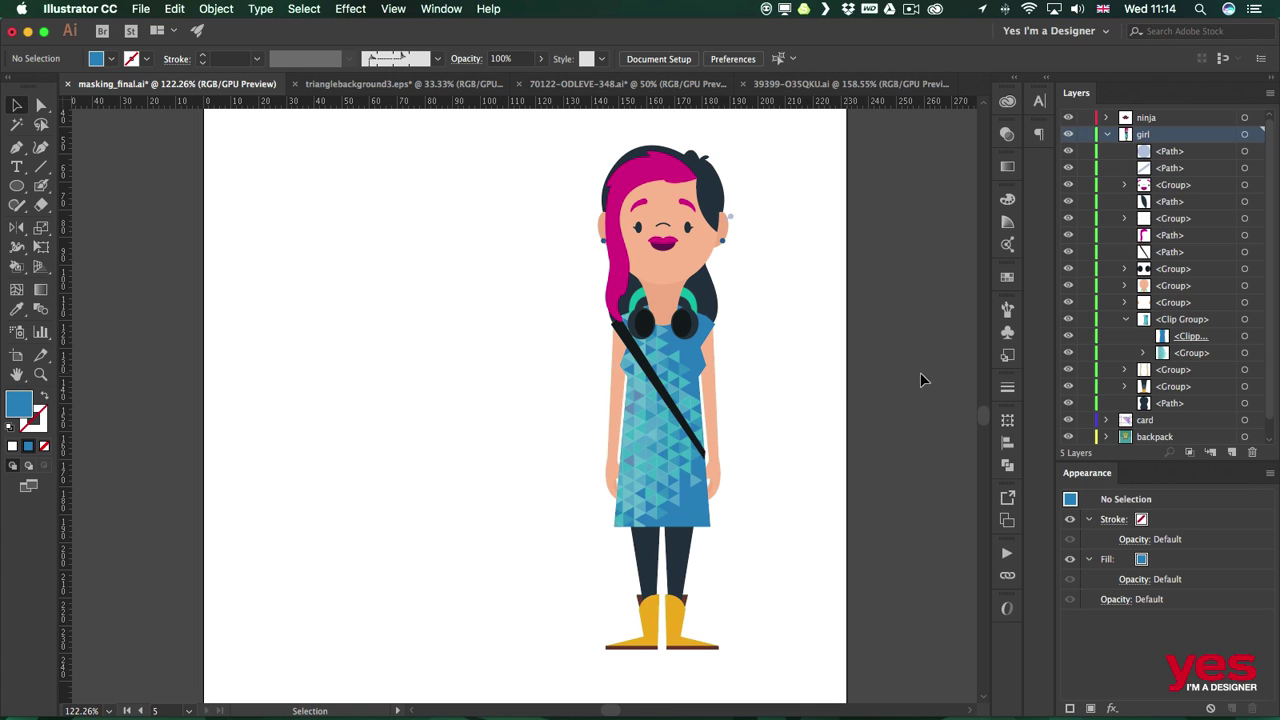
# Rotate the triangle pattern so it leans diagonally down-left across the dress
pyautogui.click(1245, 353)
pyautogui.press('r')
pyautogui.moveTo(756, 258); pyautogui.dragTo(751, 329)
pyautogui.press('v')
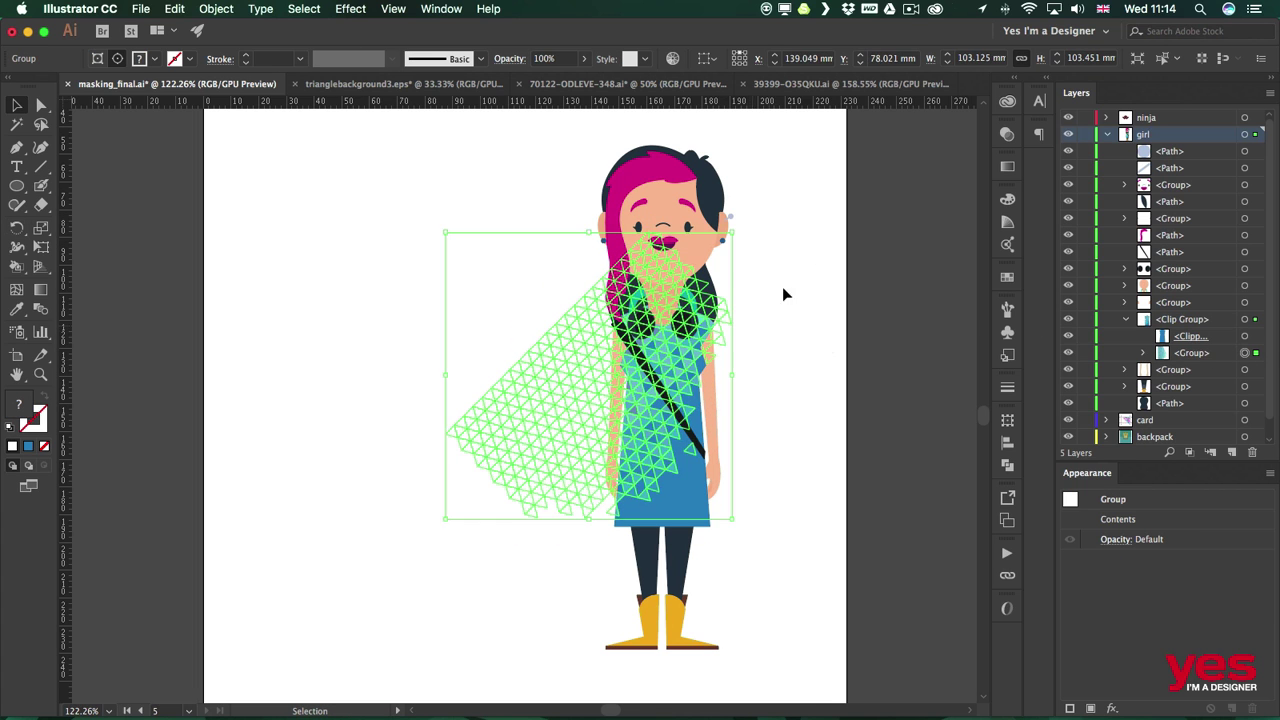
pyautogui.click(789, 286)
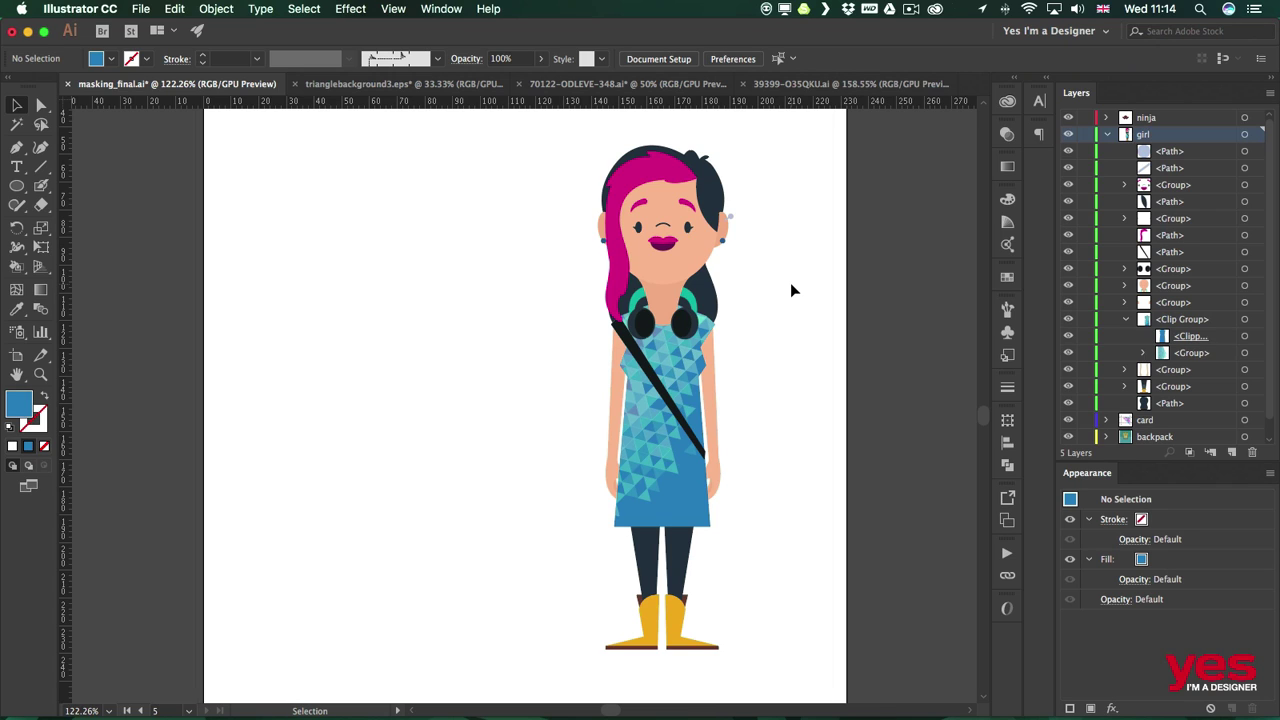